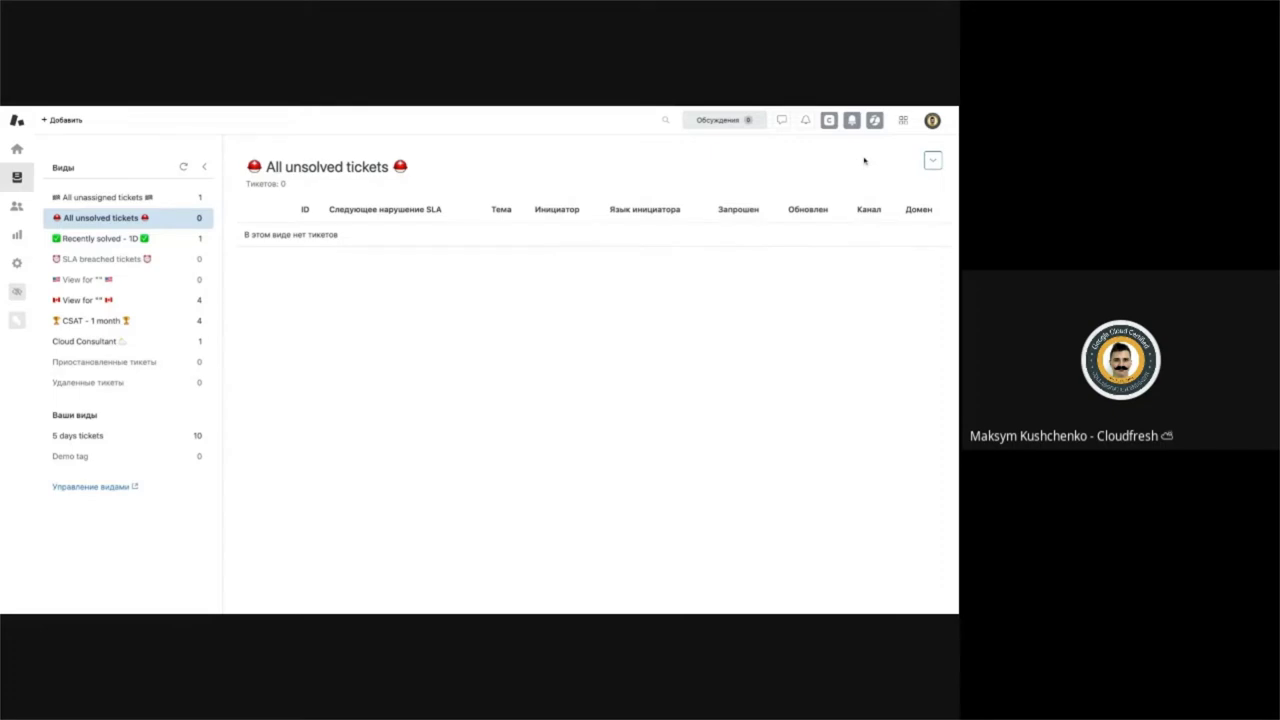
Step: Go to the Zendesk Admin Center, search its settings for "фор" and open the ticket forms page
left_click(903, 120)
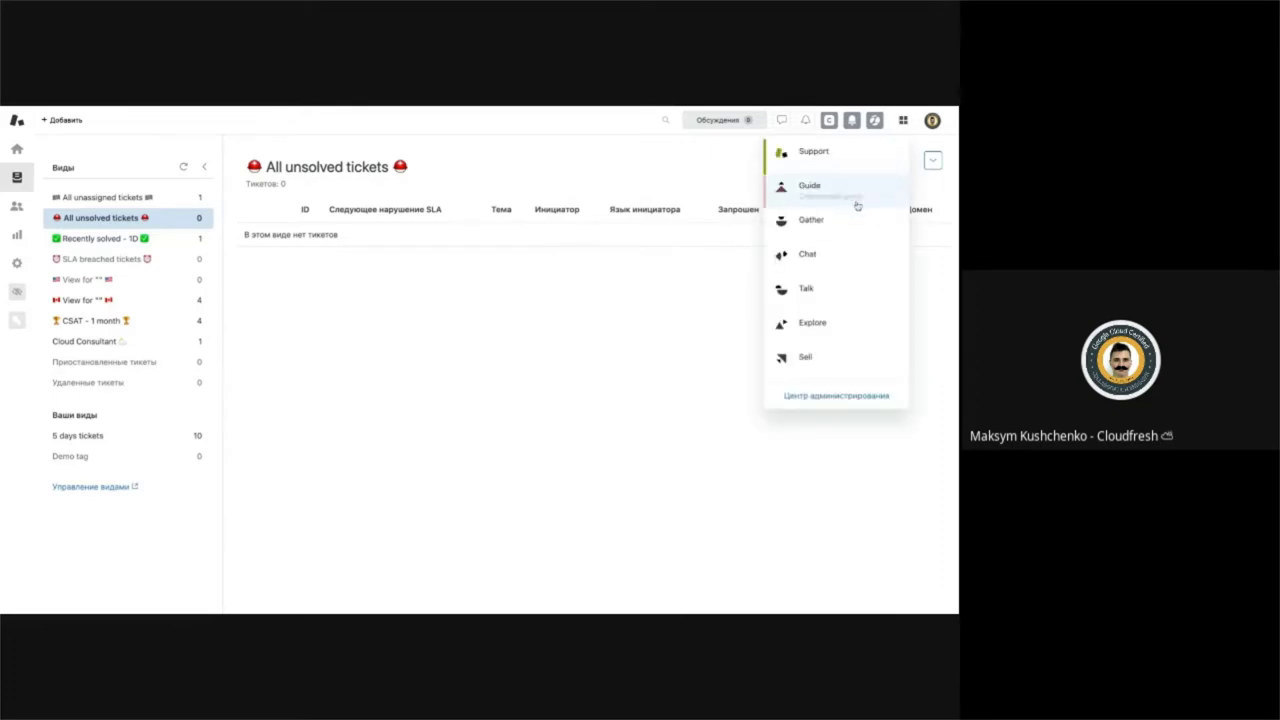
left_click(799, 397)
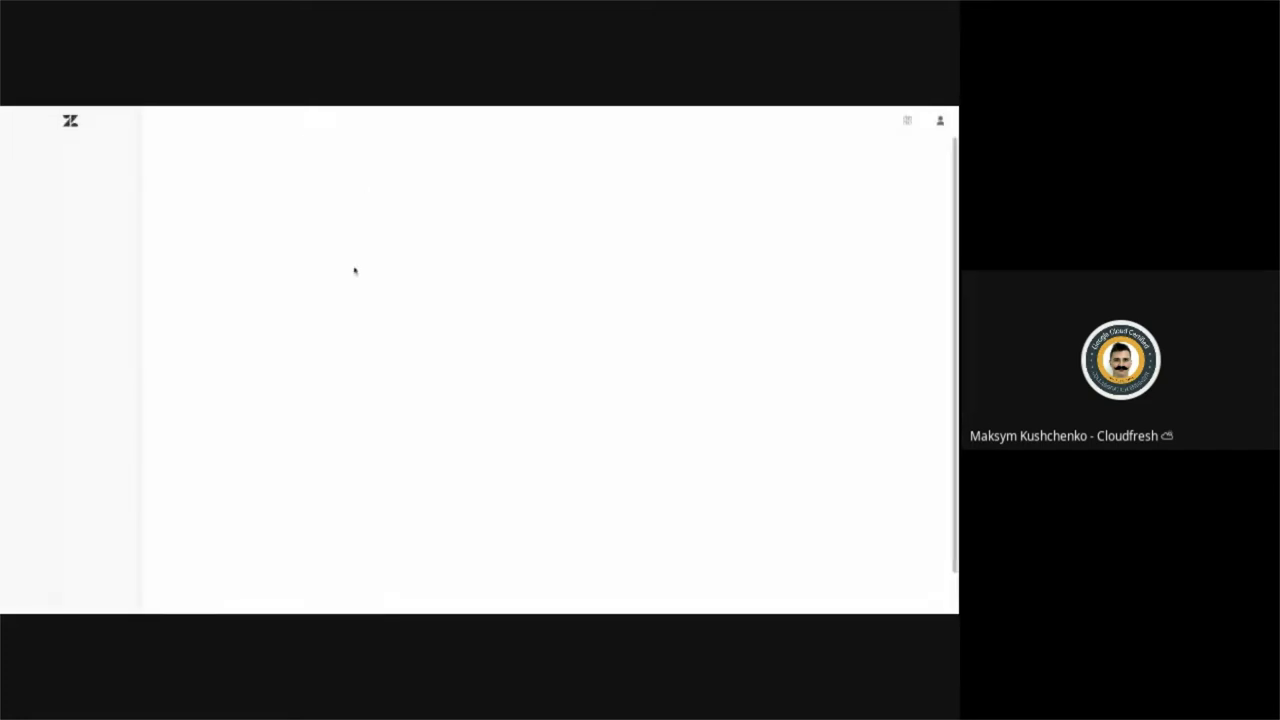
left_click(90, 220)
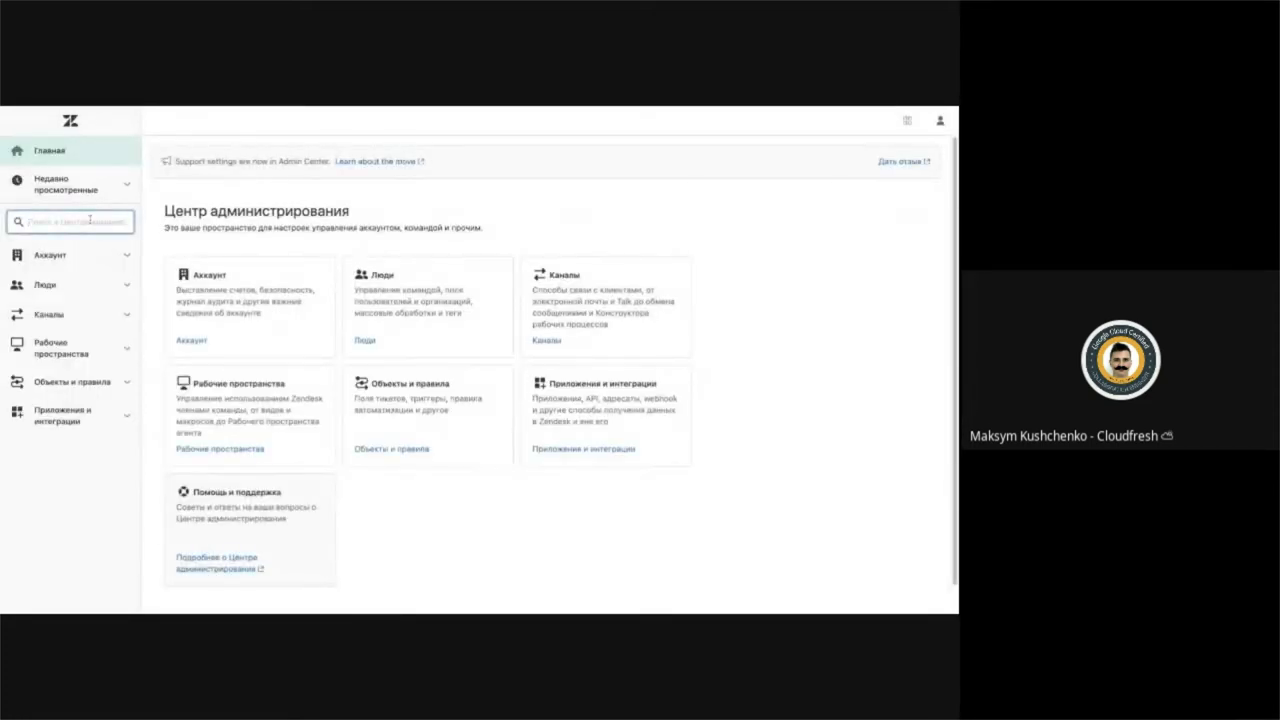
type("фор")
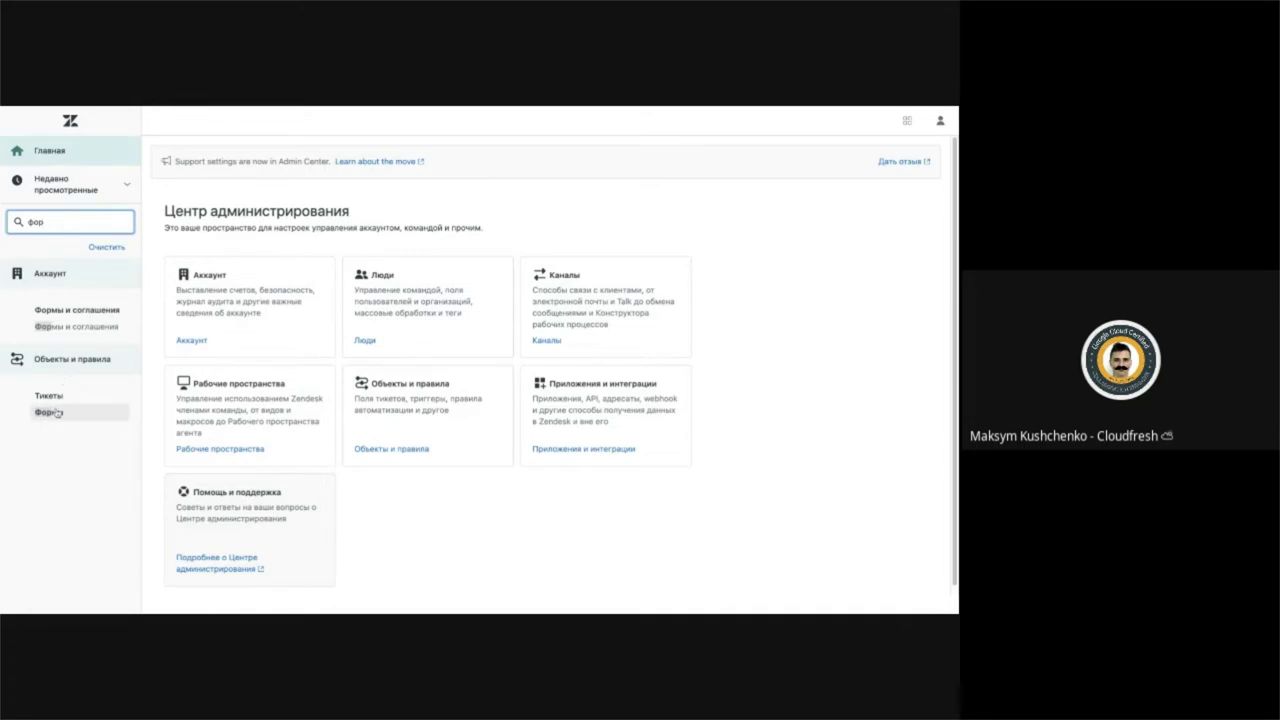
left_click(57, 412)
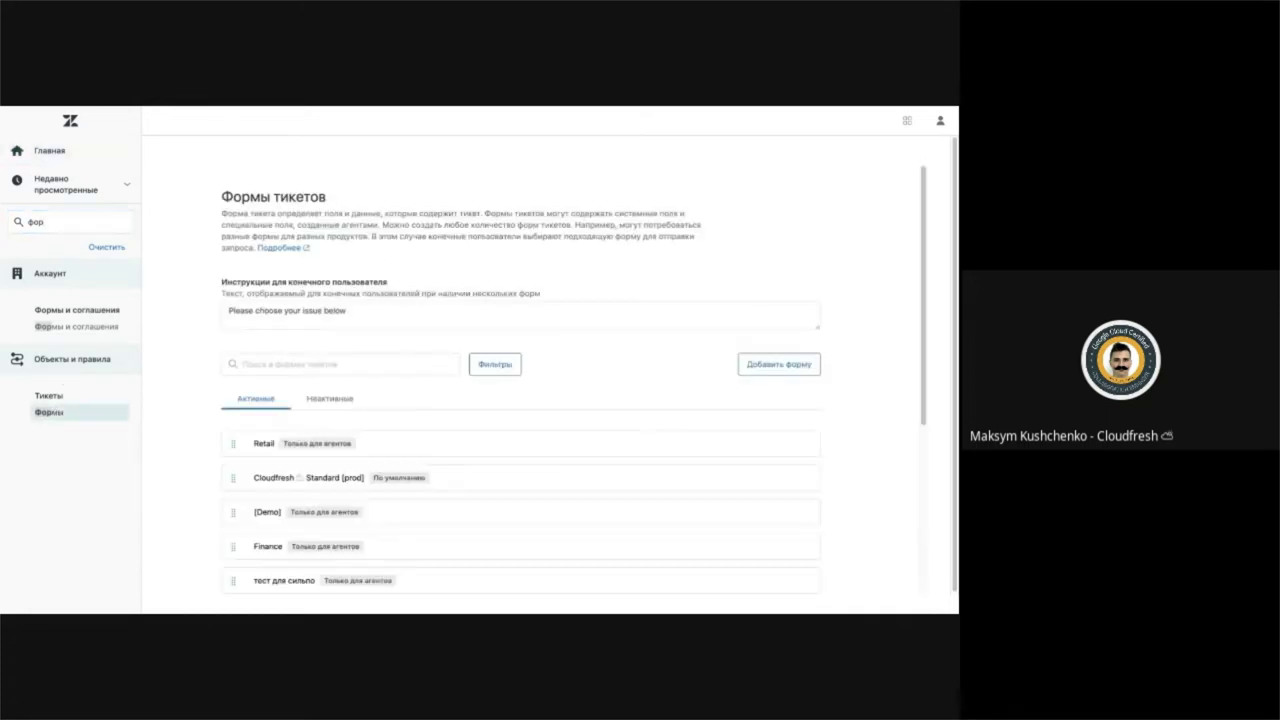
Step: Examine the lists of active and inactive ticket forms and the instructions for end users
scroll(575, 380, "down", 3)
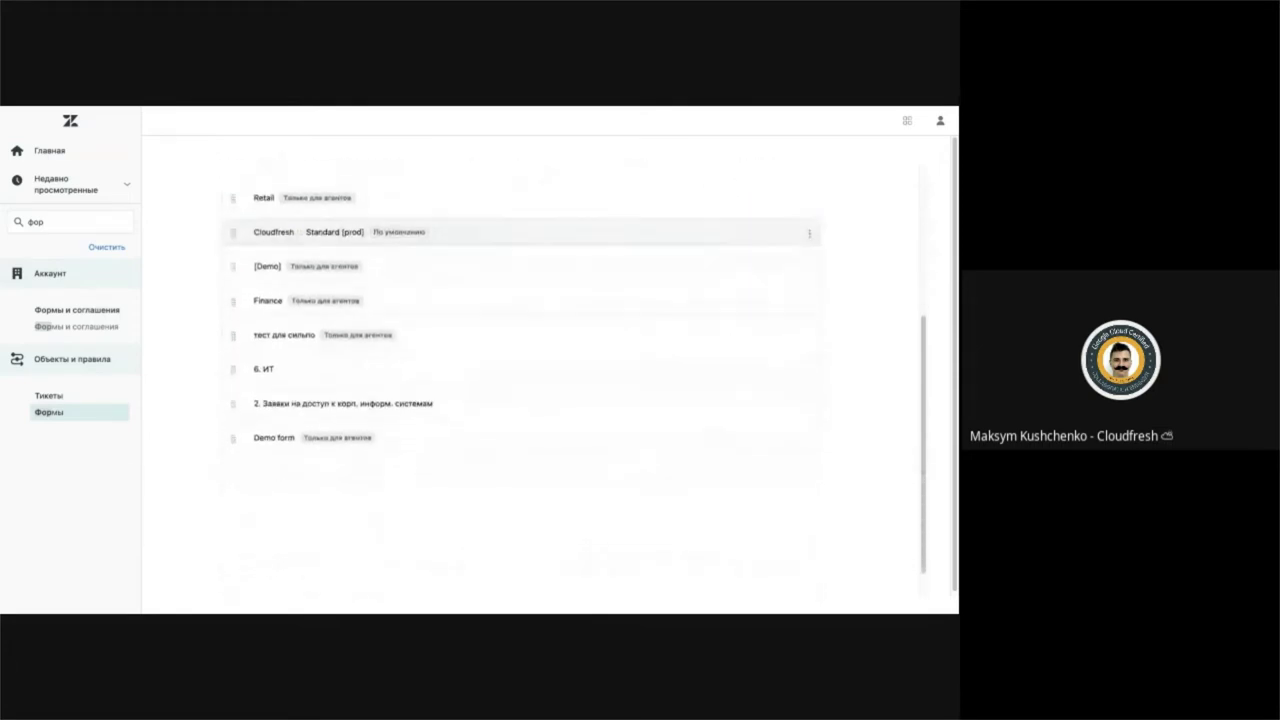
scroll(575, 380, "up", 3)
scroll(300, 400, "down", 1)
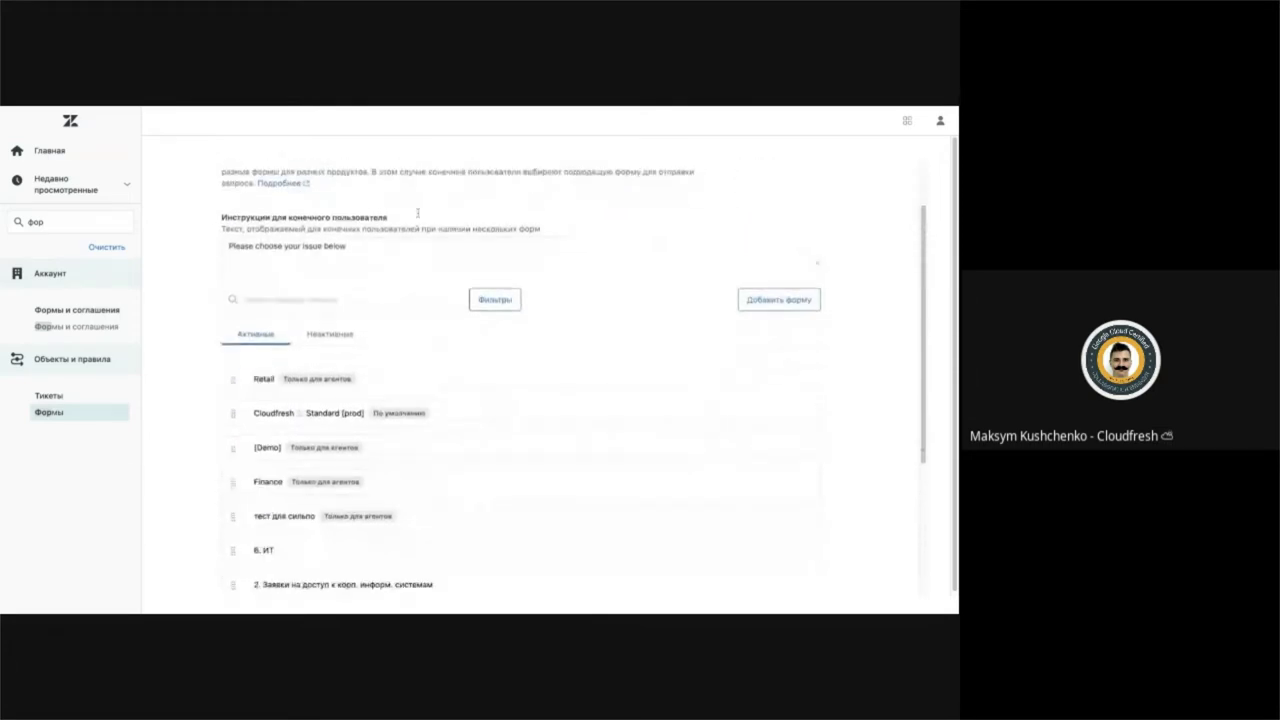
scroll(296, 380, "down", 2)
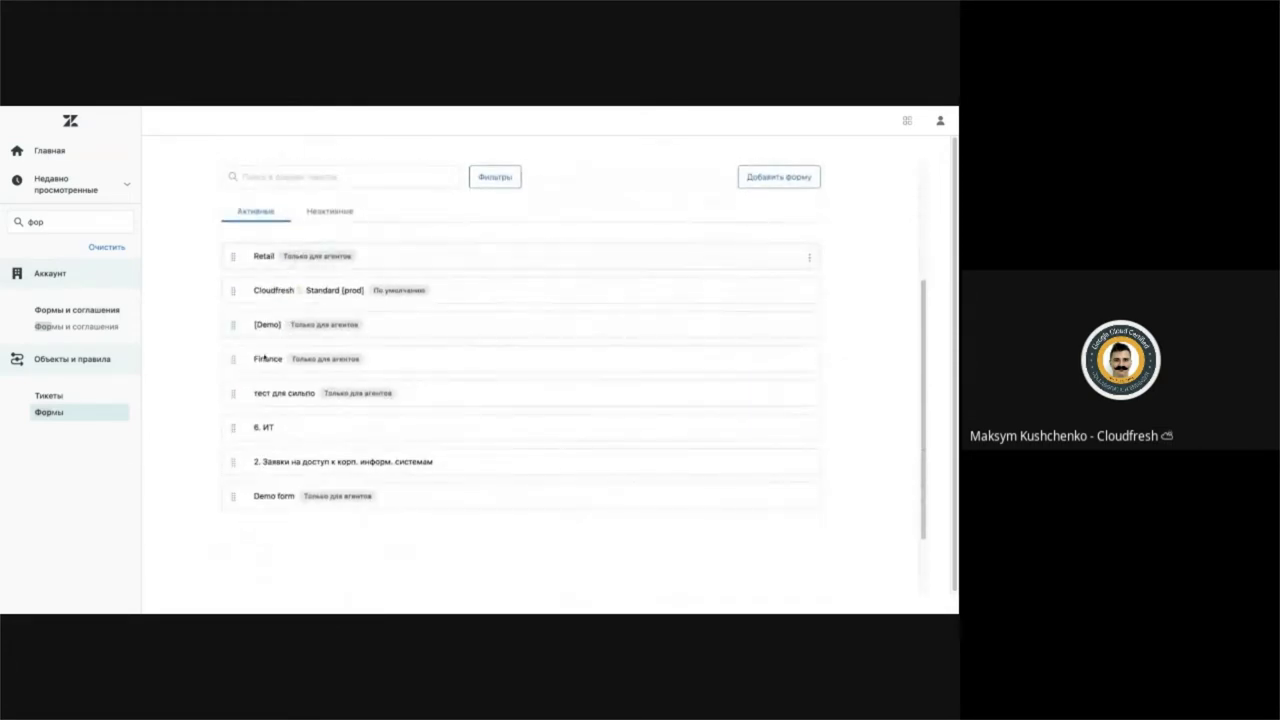
left_click(331, 218)
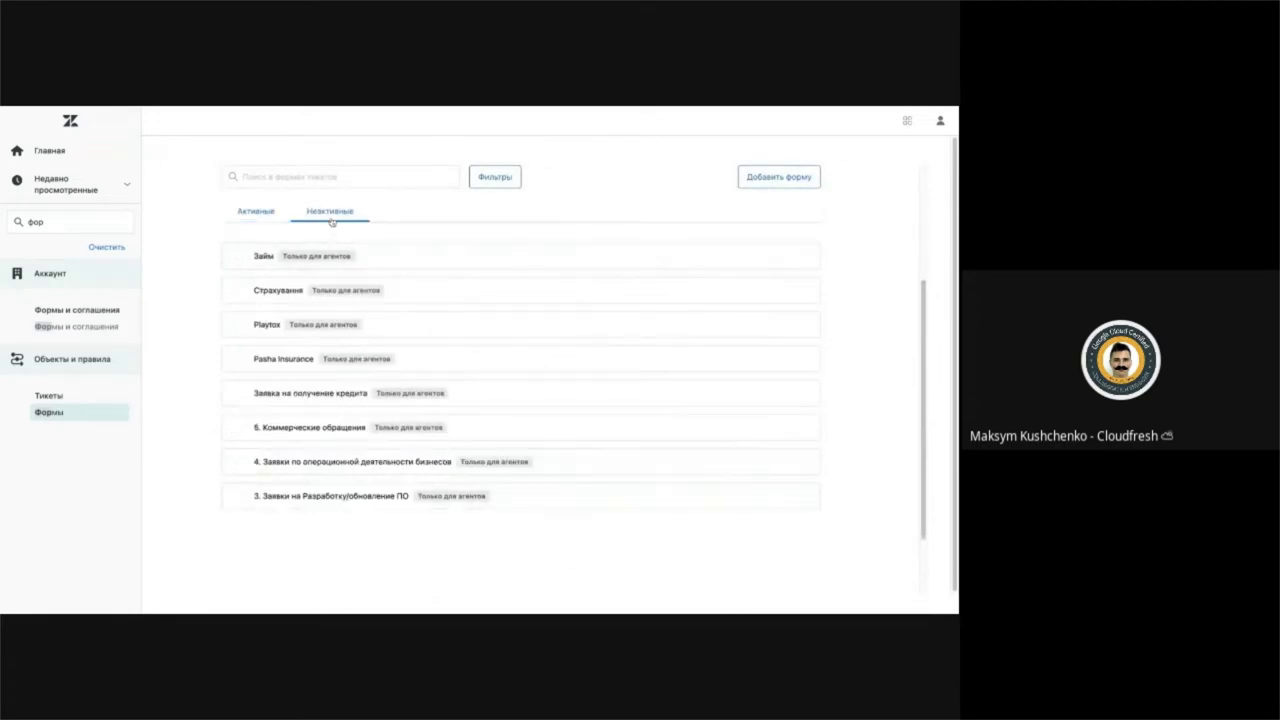
left_click(257, 218)
scroll(557, 228, "up", 2)
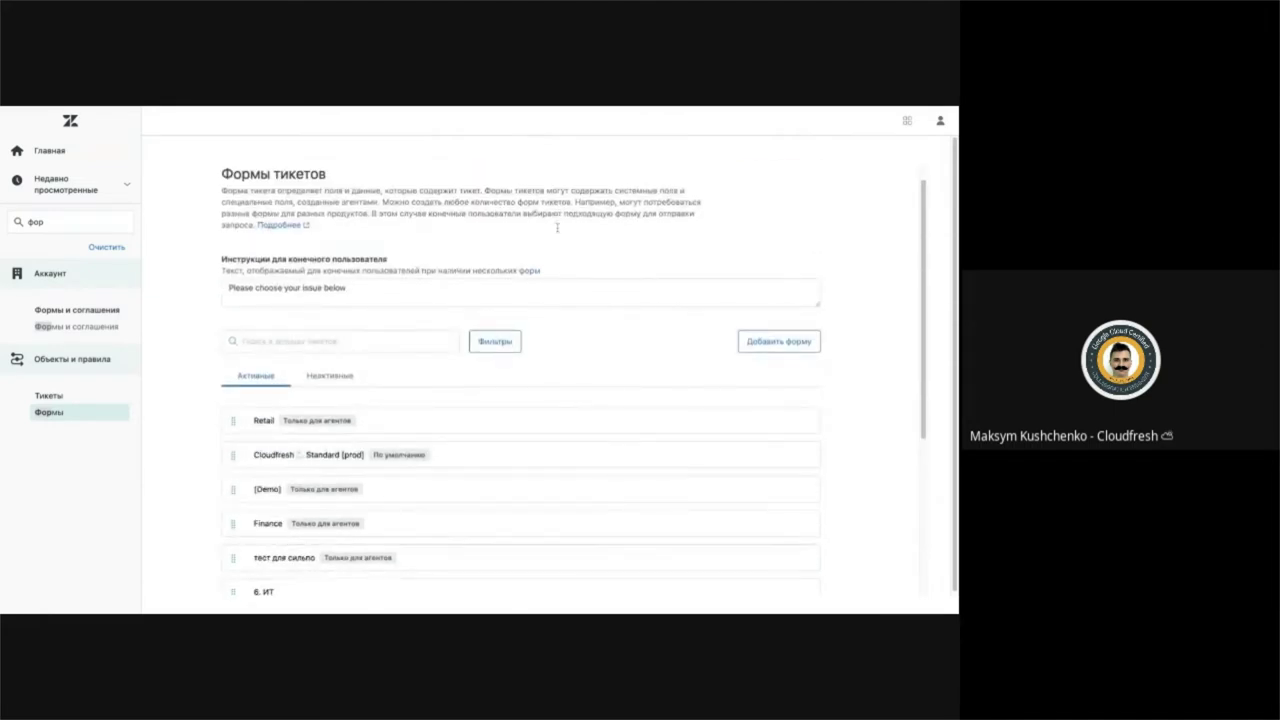
scroll(557, 228, "down", 3)
scroll(557, 228, "up", 1)
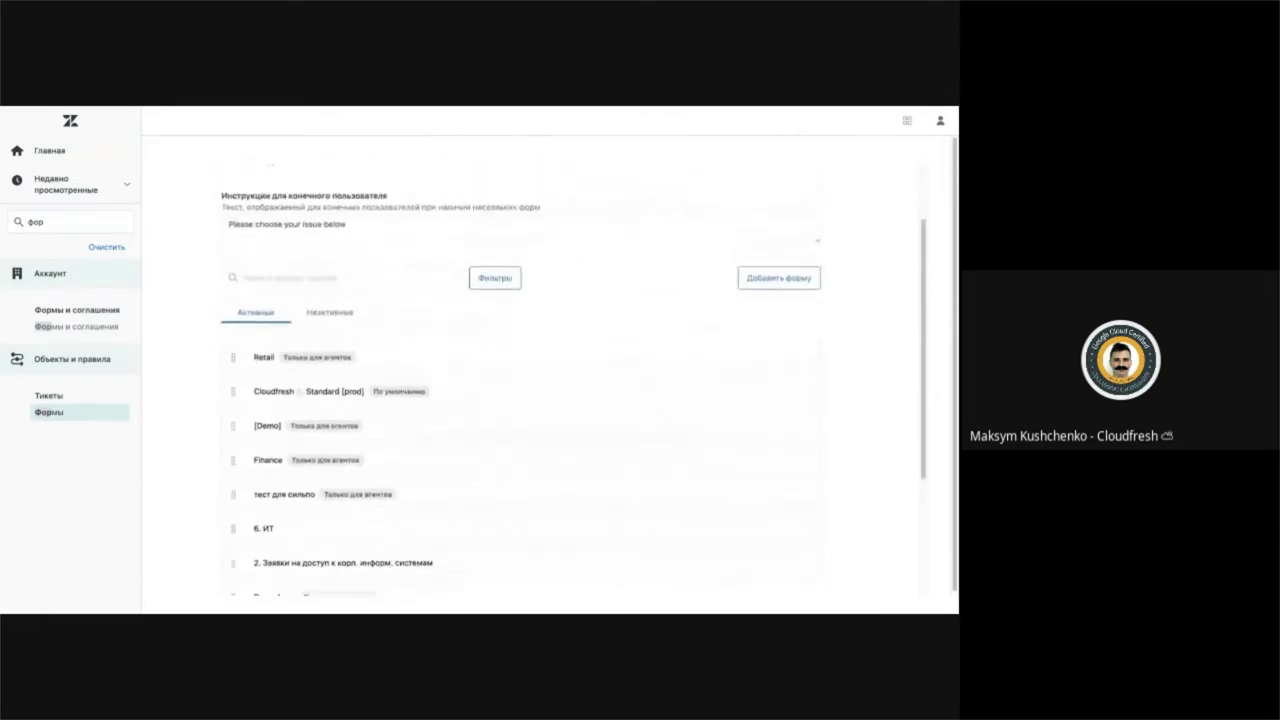
Step: Add a new ticket form, and open its name for editing without changing it
left_click(780, 280)
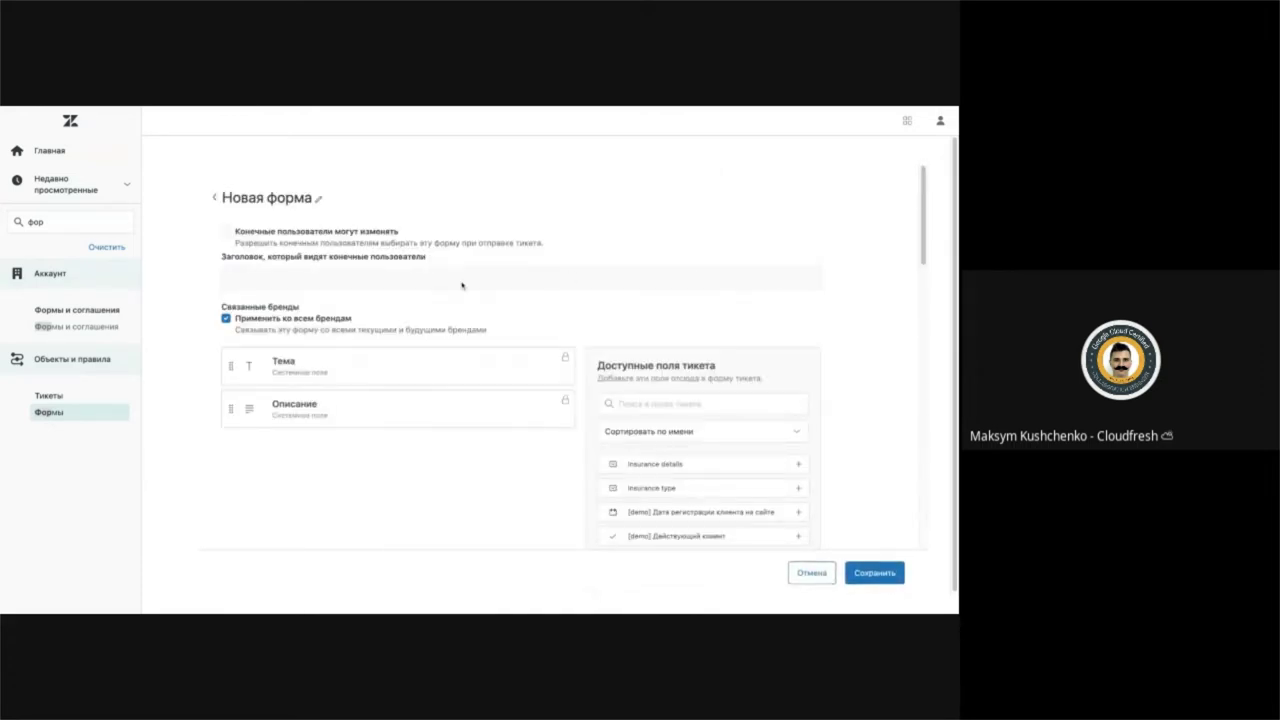
left_click(281, 197)
triple_click(281, 197)
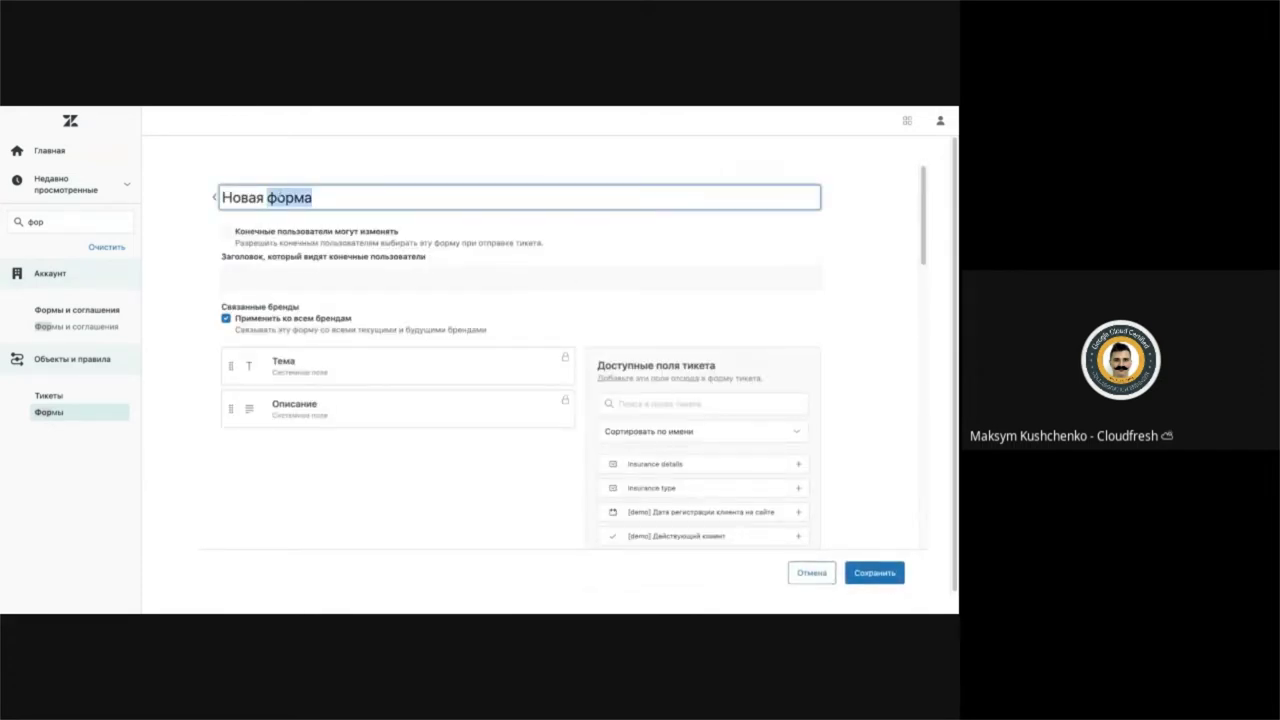
left_click(316, 162)
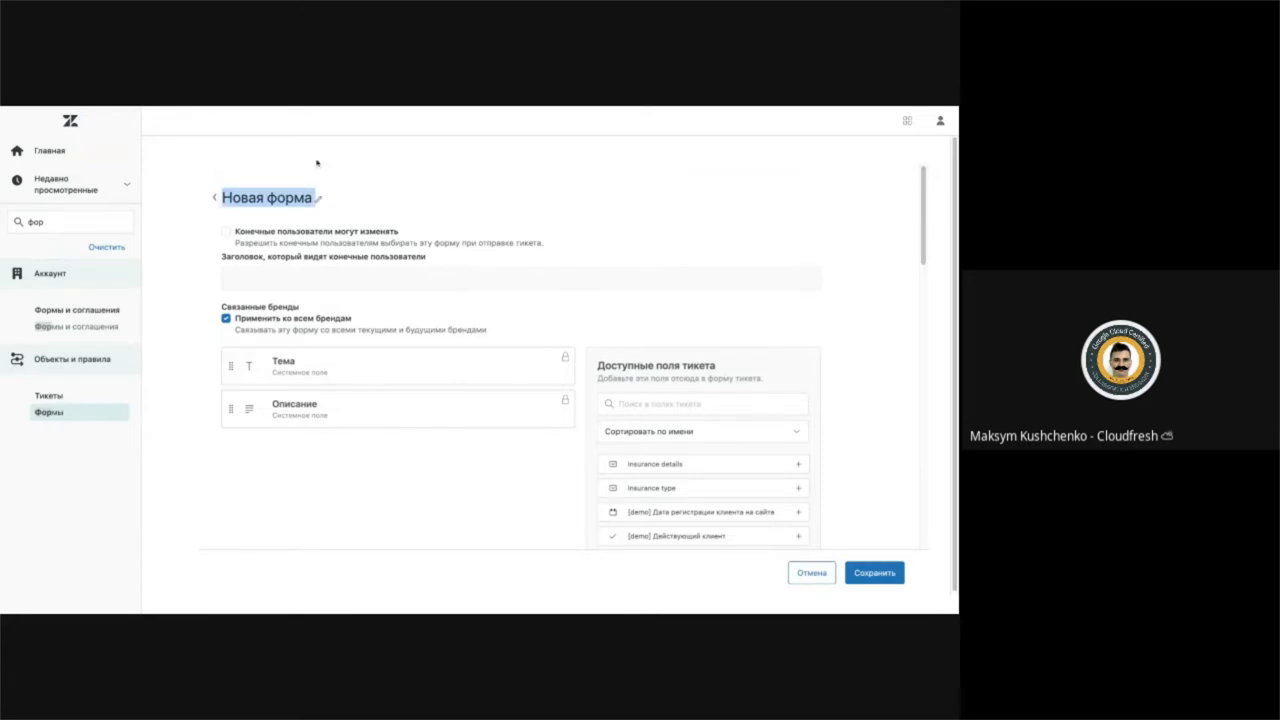
left_click(215, 246)
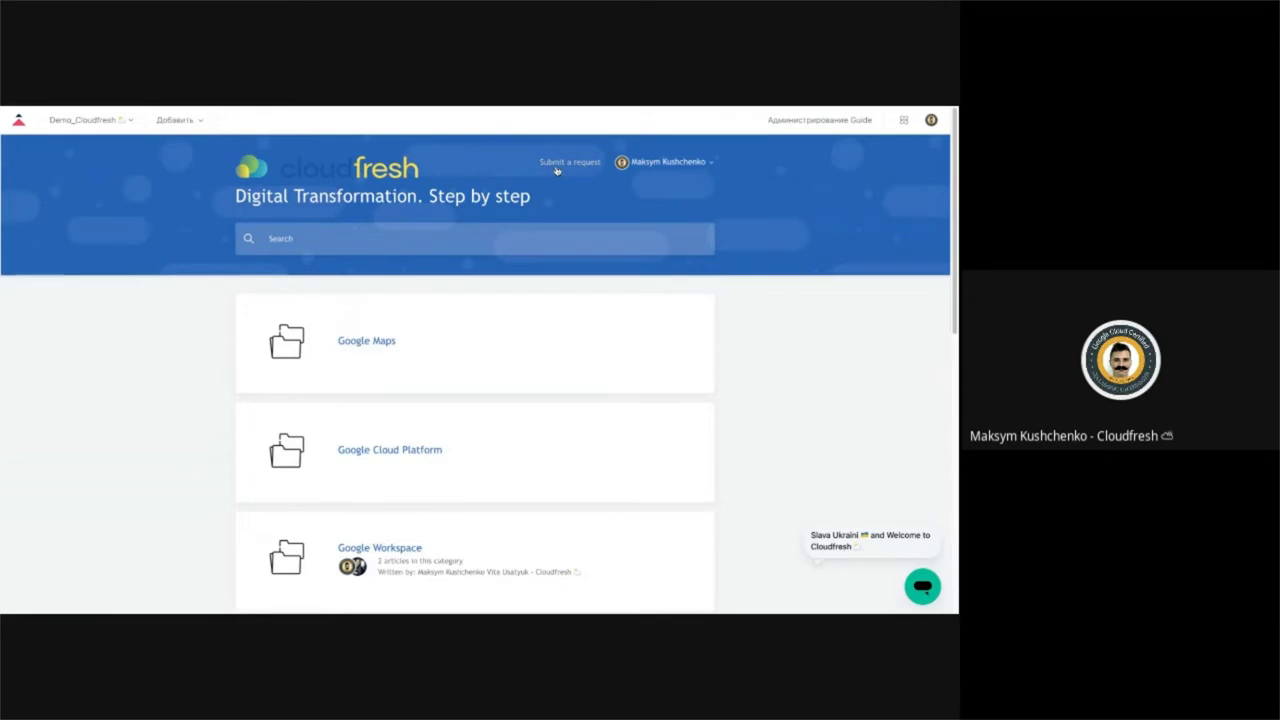
Step: In the Cloudfresh Help Center, open the request submission page, choose the "6. ИТ" form and examine its fields
left_click(557, 170)
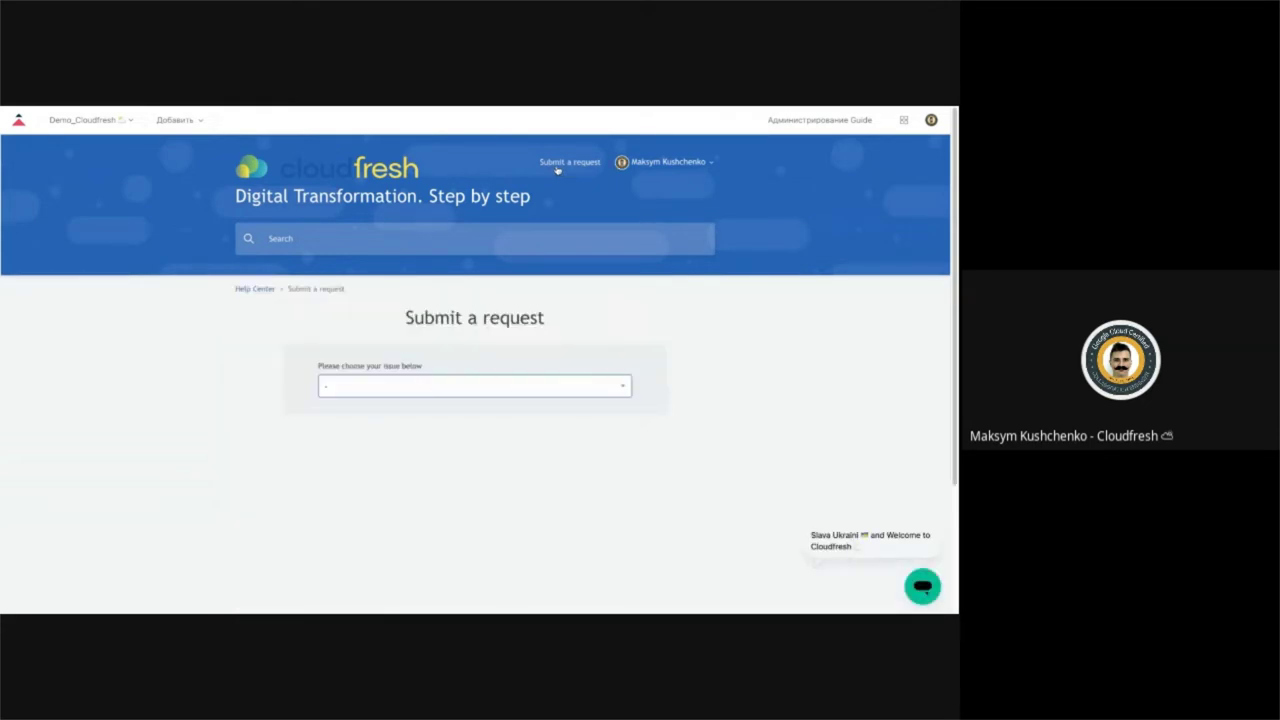
scroll(565, 215, "down", 1)
left_click(451, 358)
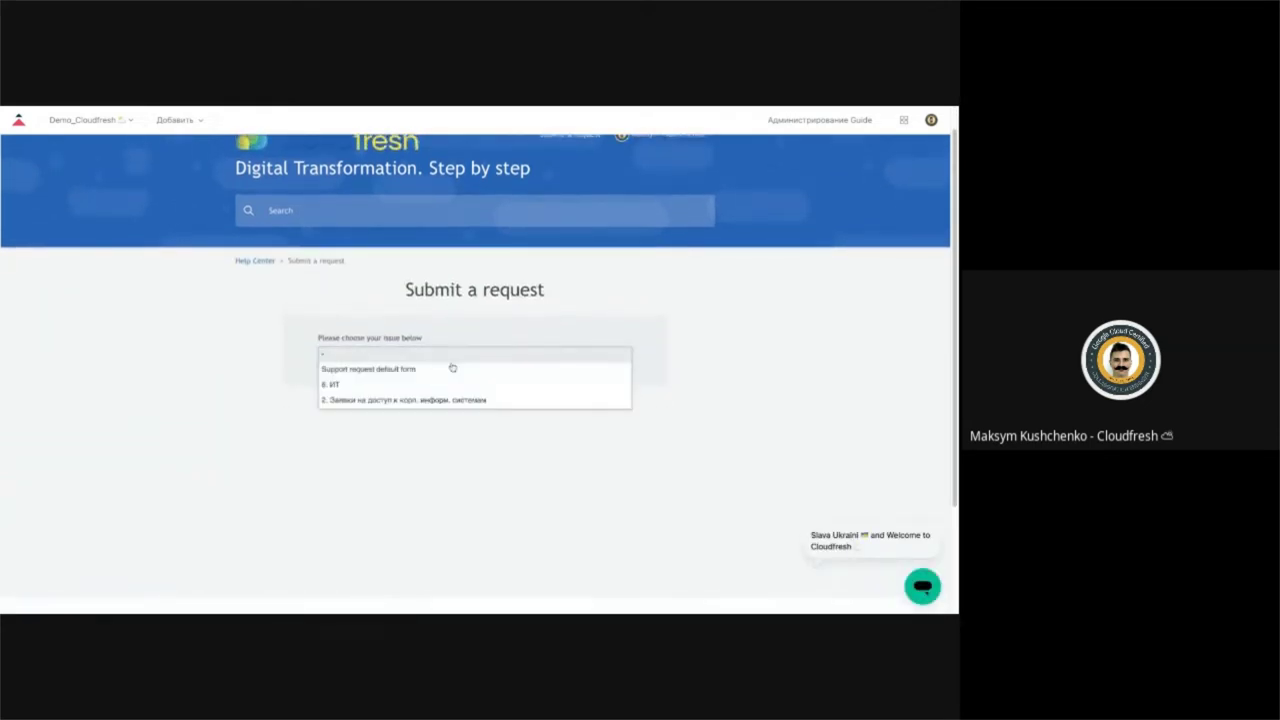
left_click(350, 388)
scroll(351, 389, "down", 2)
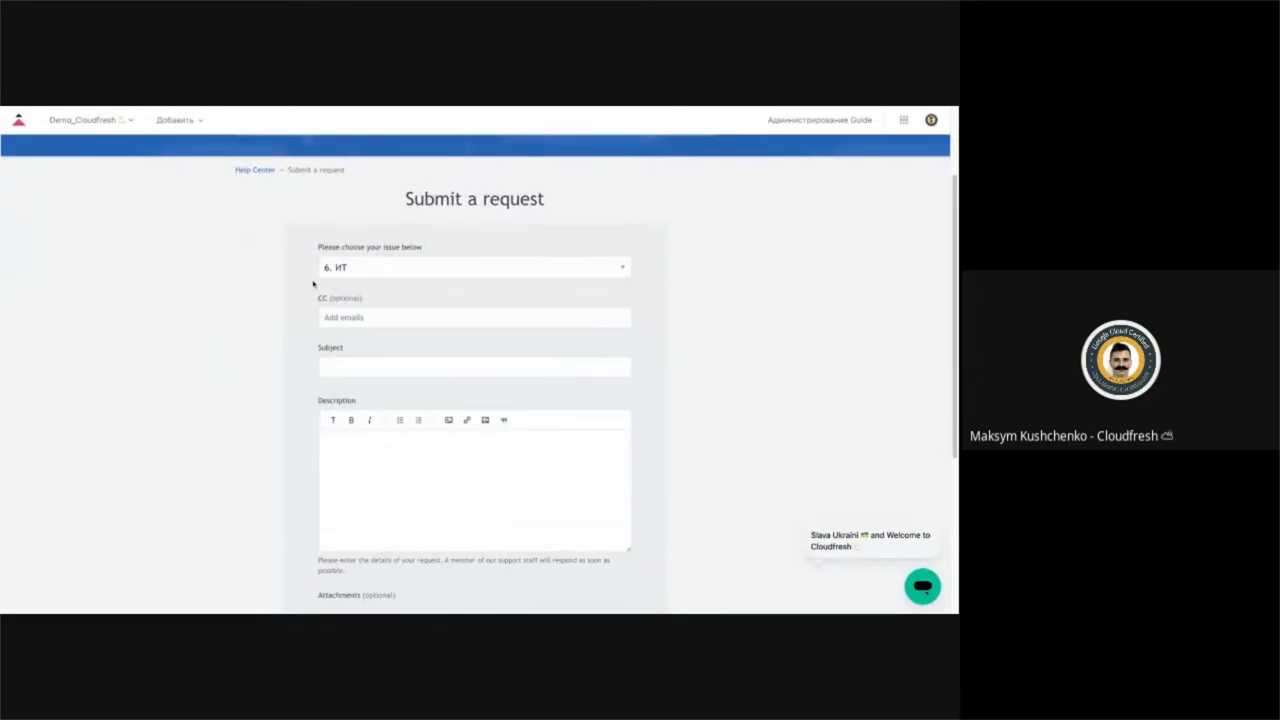
scroll(645, 252, "down", 3)
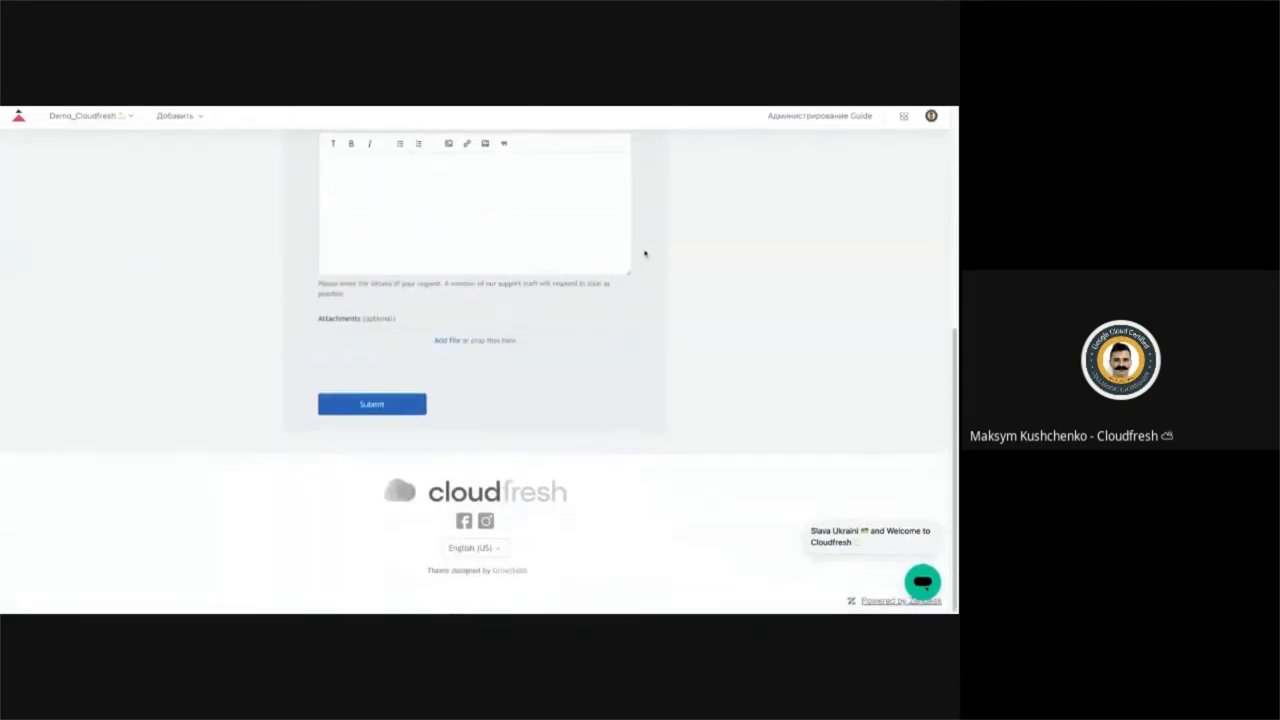
scroll(443, 334, "up", 2)
scroll(443, 334, "down", 3)
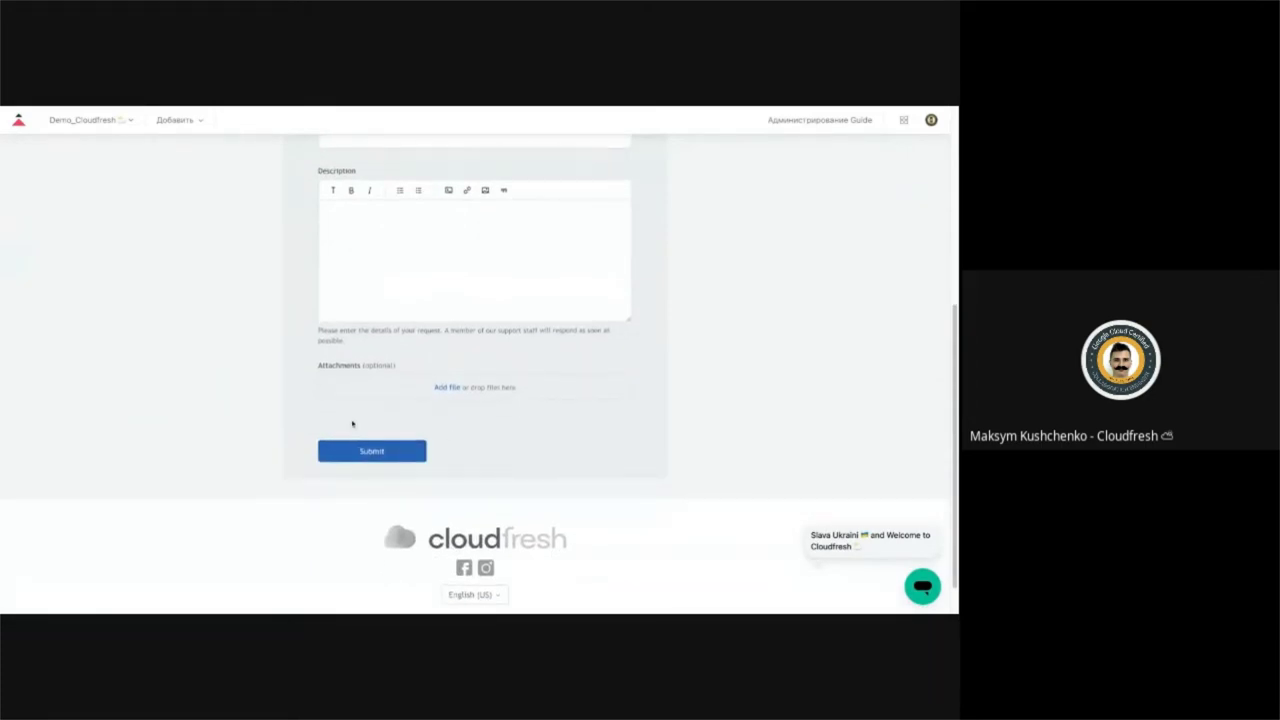
scroll(351, 420, "up", 5)
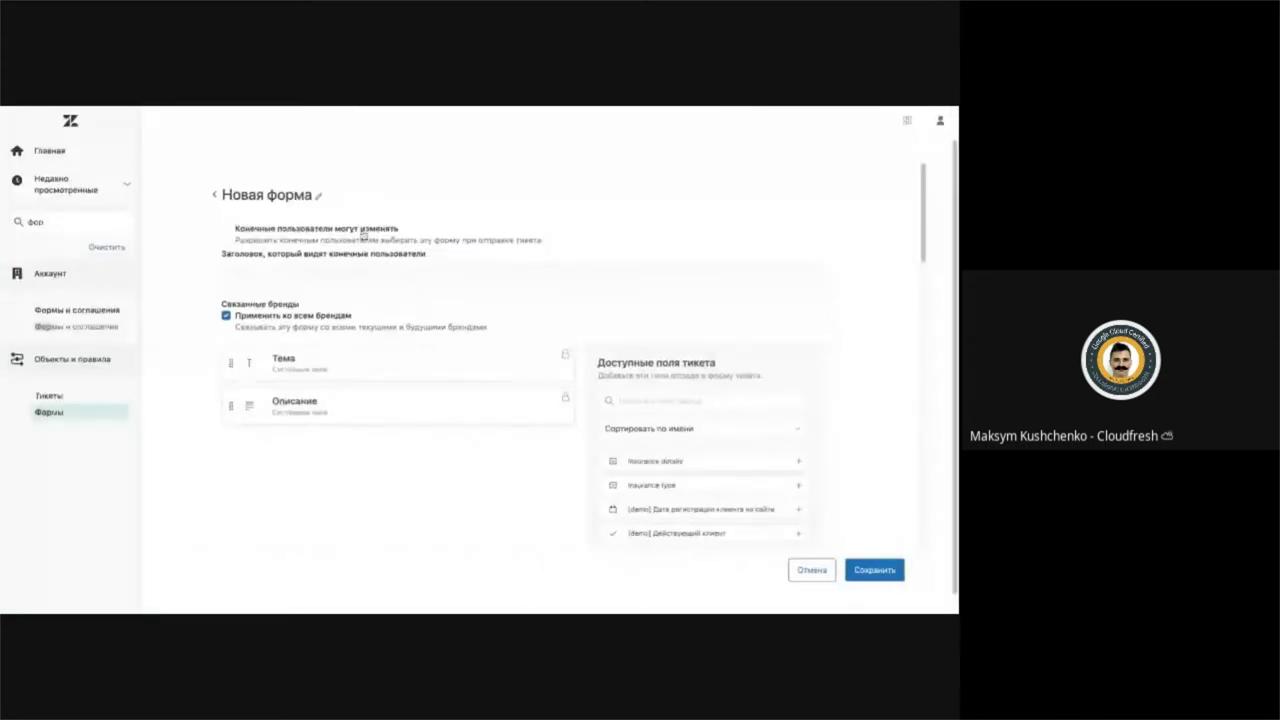
Step: Turn off applying the new form to all brands and link it to the Demo_Cloudfresh brand
scroll(300, 220, "down", 2)
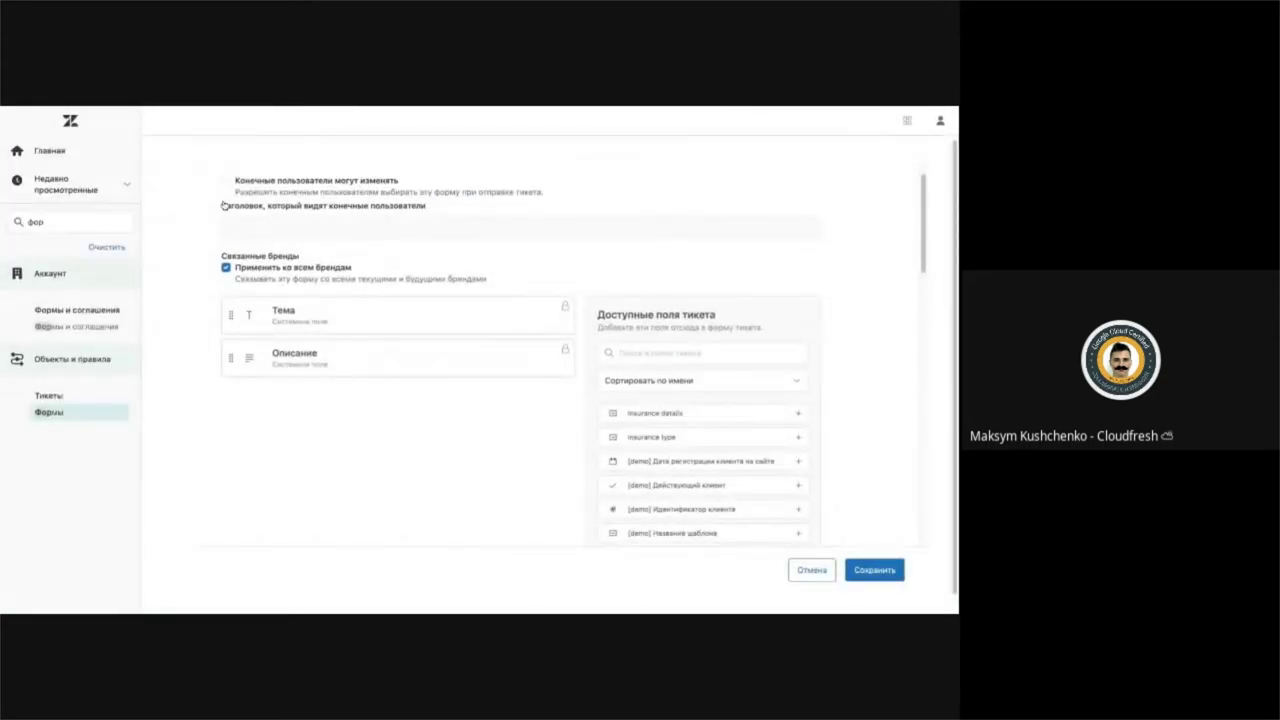
scroll(412, 241, "up", 1)
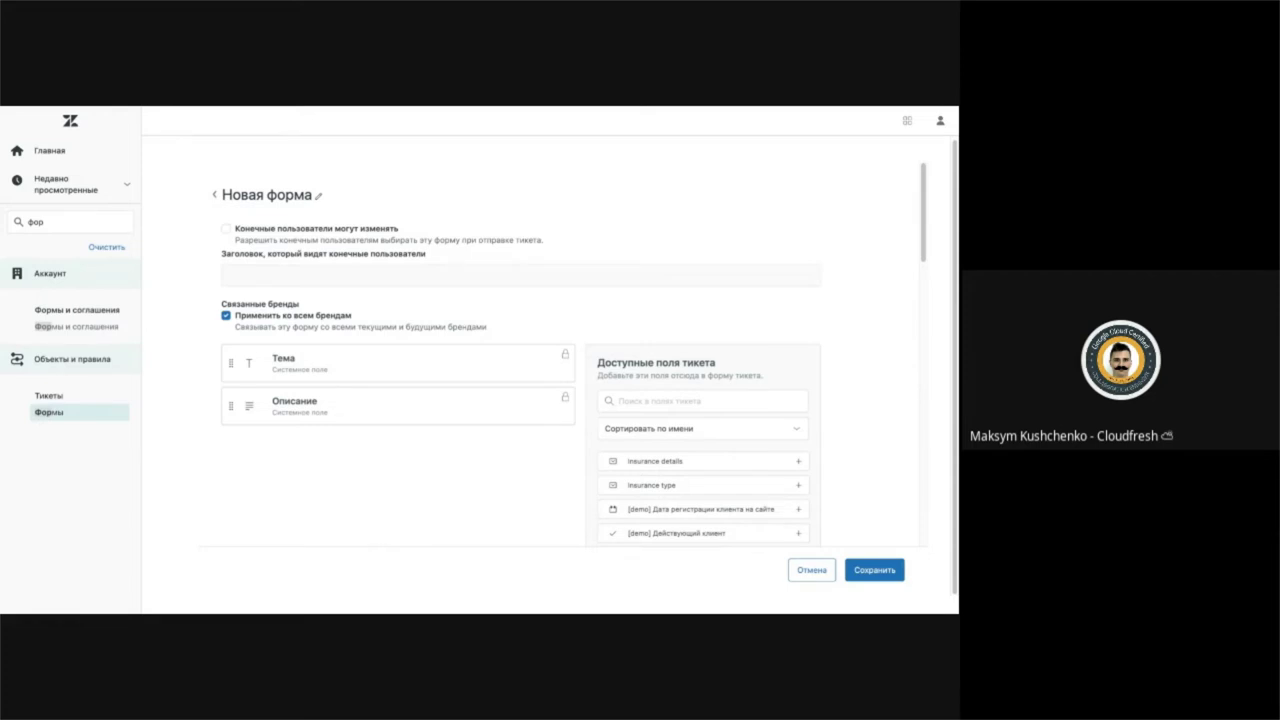
scroll(226, 231, "down", 2)
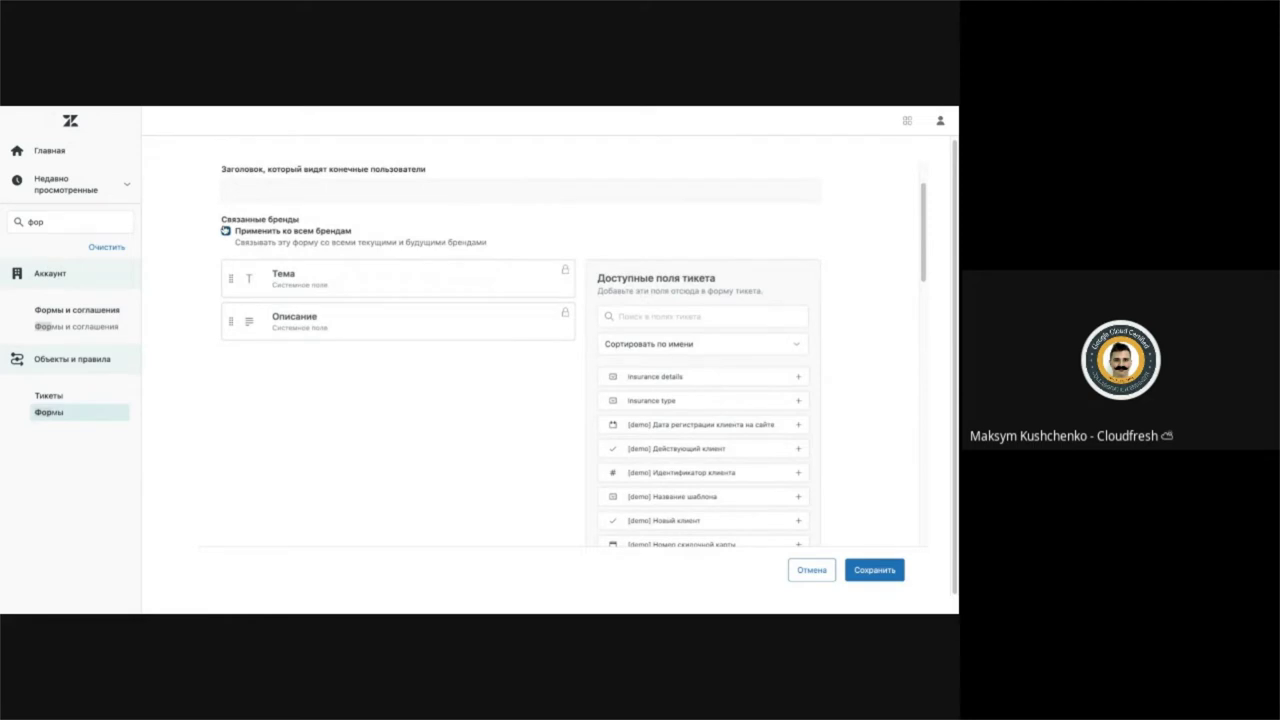
left_click(226, 231)
left_click(226, 231)
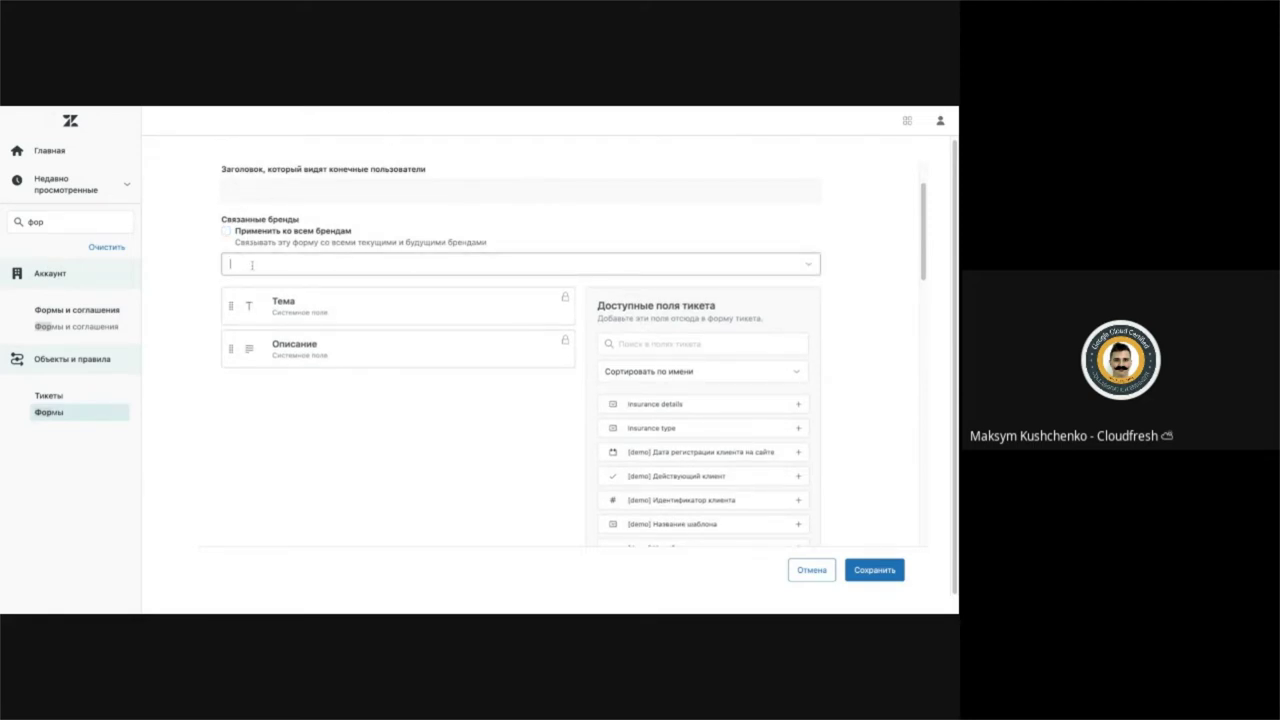
left_click(252, 264)
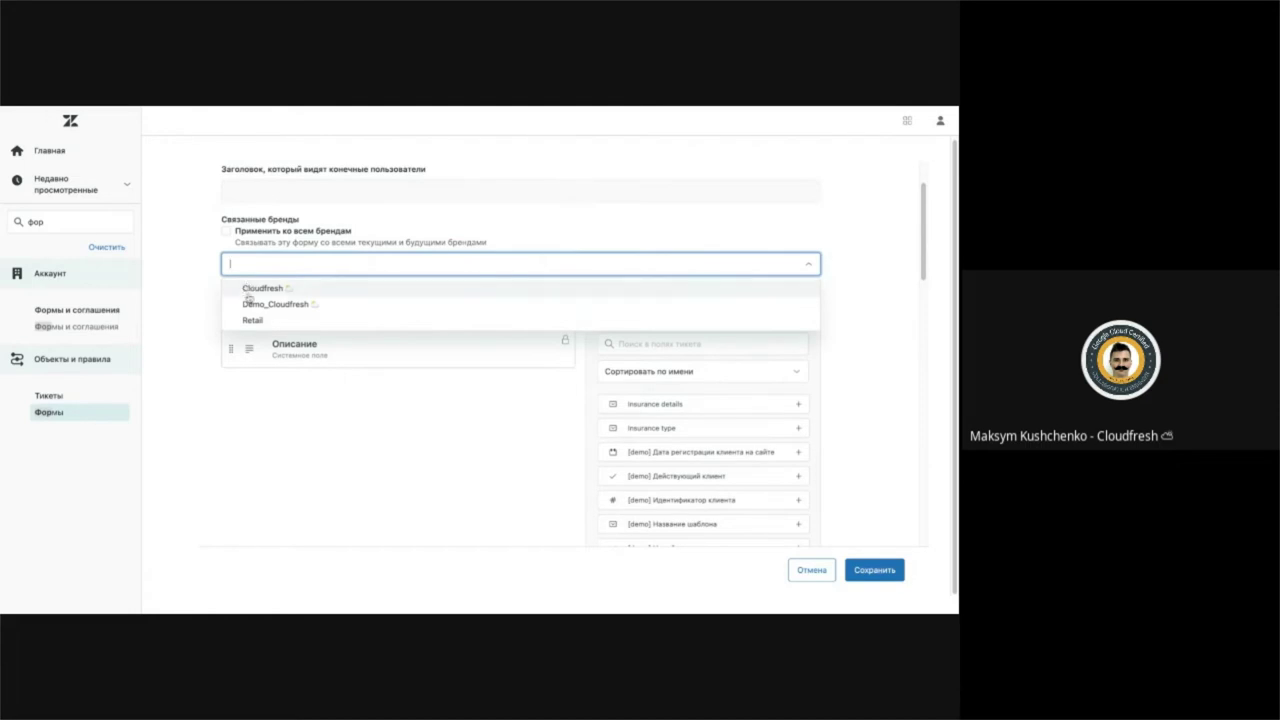
left_click(250, 304)
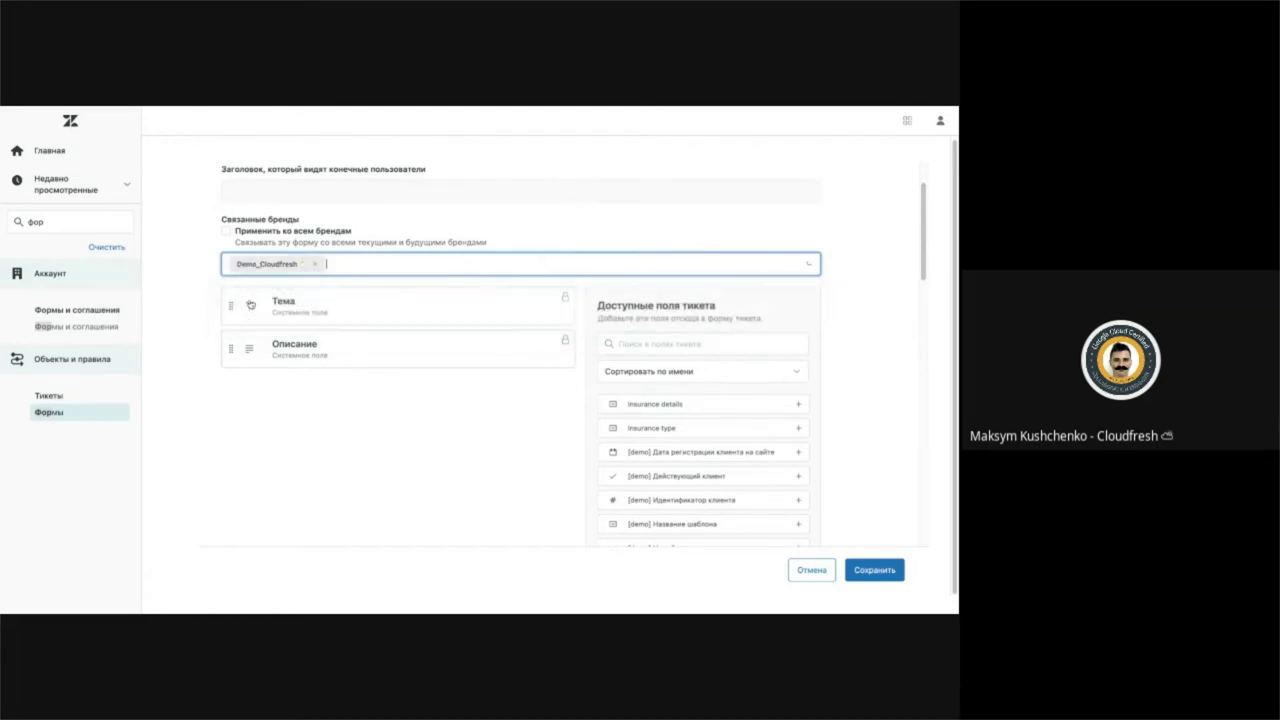
Step: In Zendesk Support, start a new ticket with the Demo_Cloudfresh brand and view the forms available for it
left_click(375, 106)
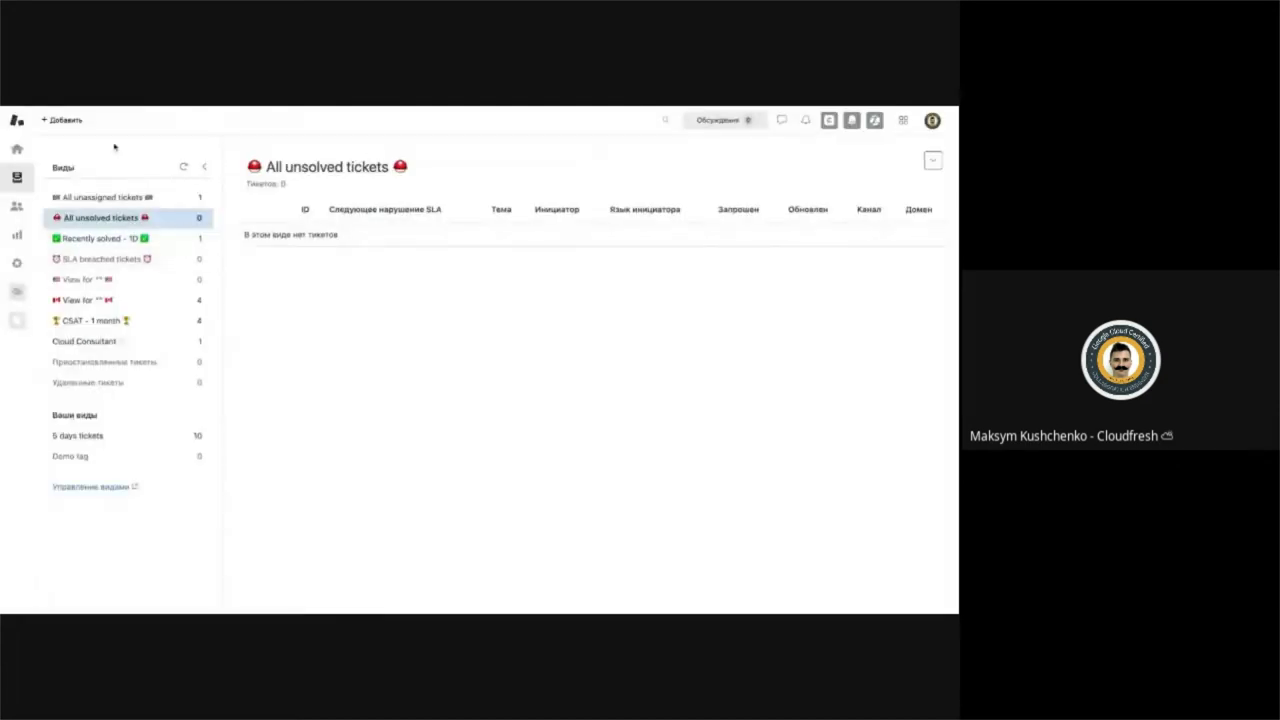
left_click(75, 130)
left_click(120, 200)
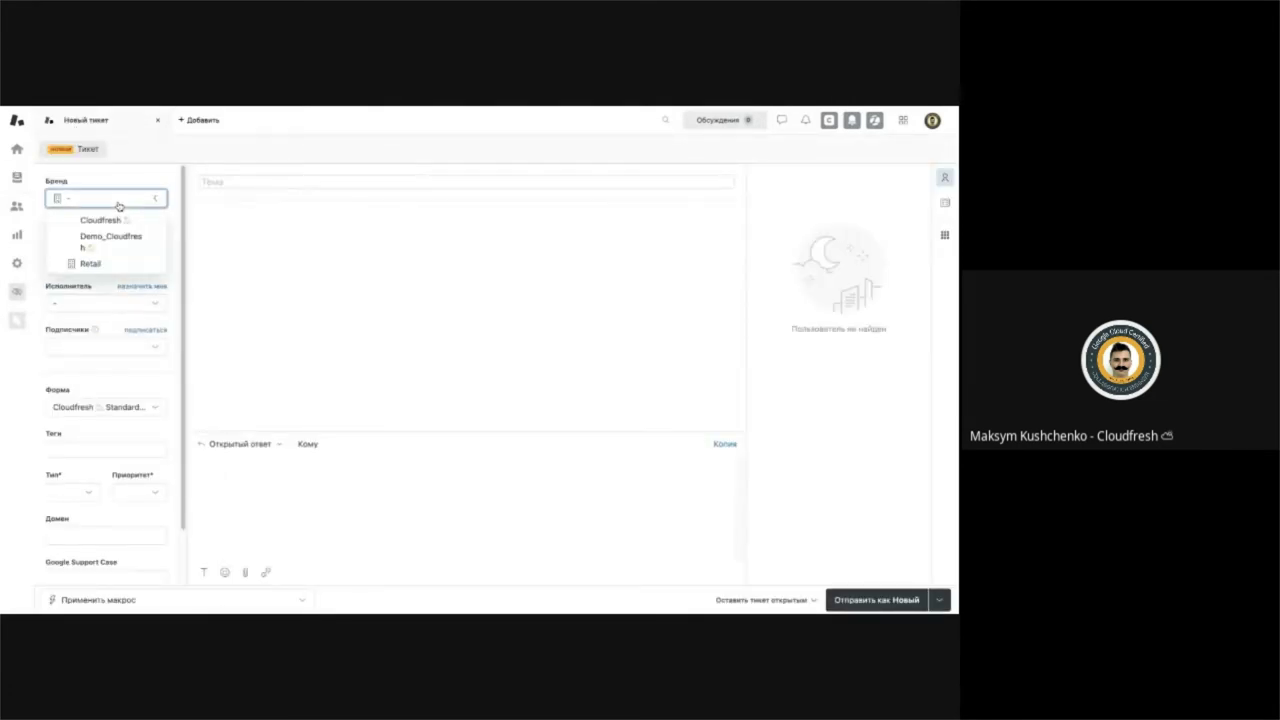
left_click(109, 243)
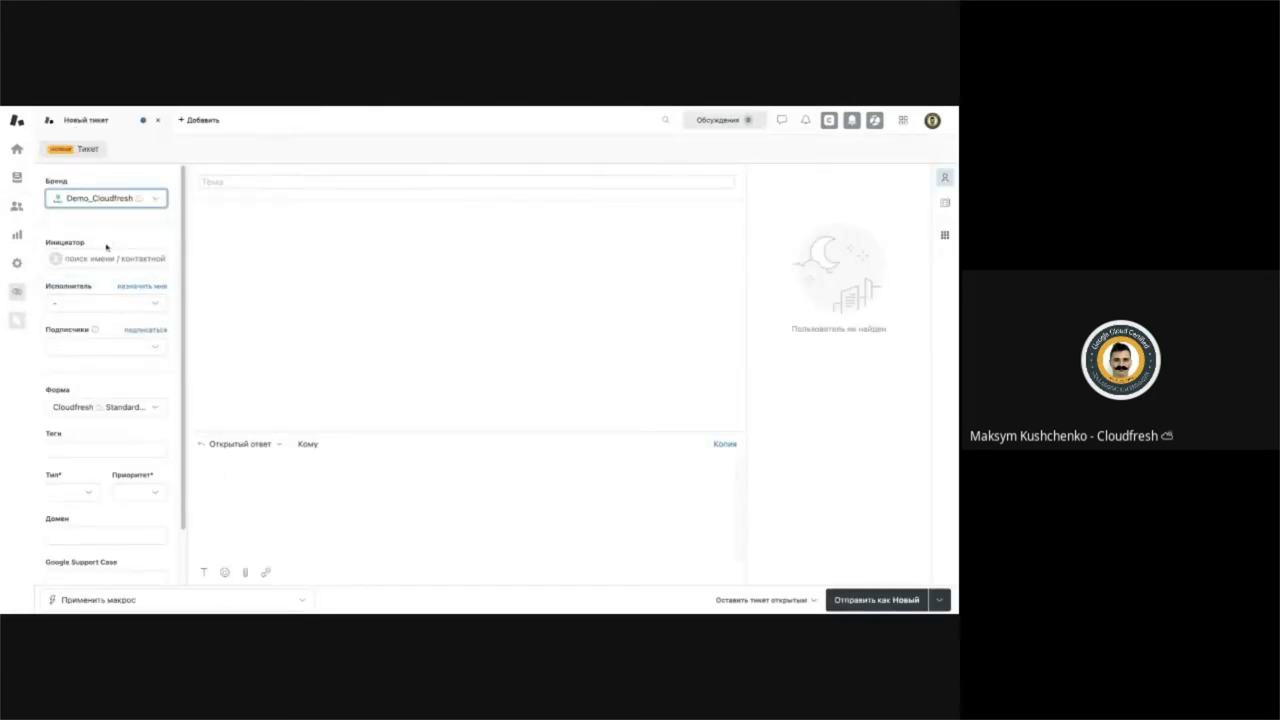
left_click(91, 405)
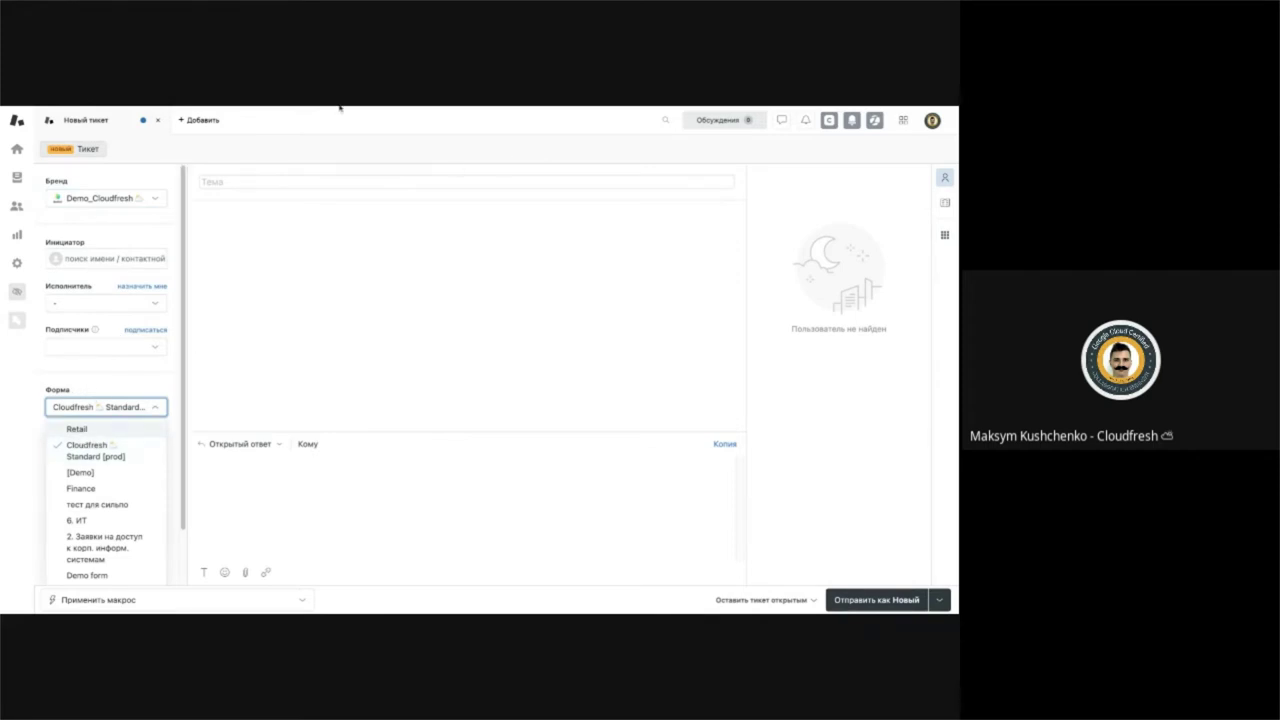
left_click(600, 105)
Step: Back in the Admin Center, remove Demo_Cloudfresh from the new form's linked brands and look over the available ticket fields
scroll(505, 282, "up", 2)
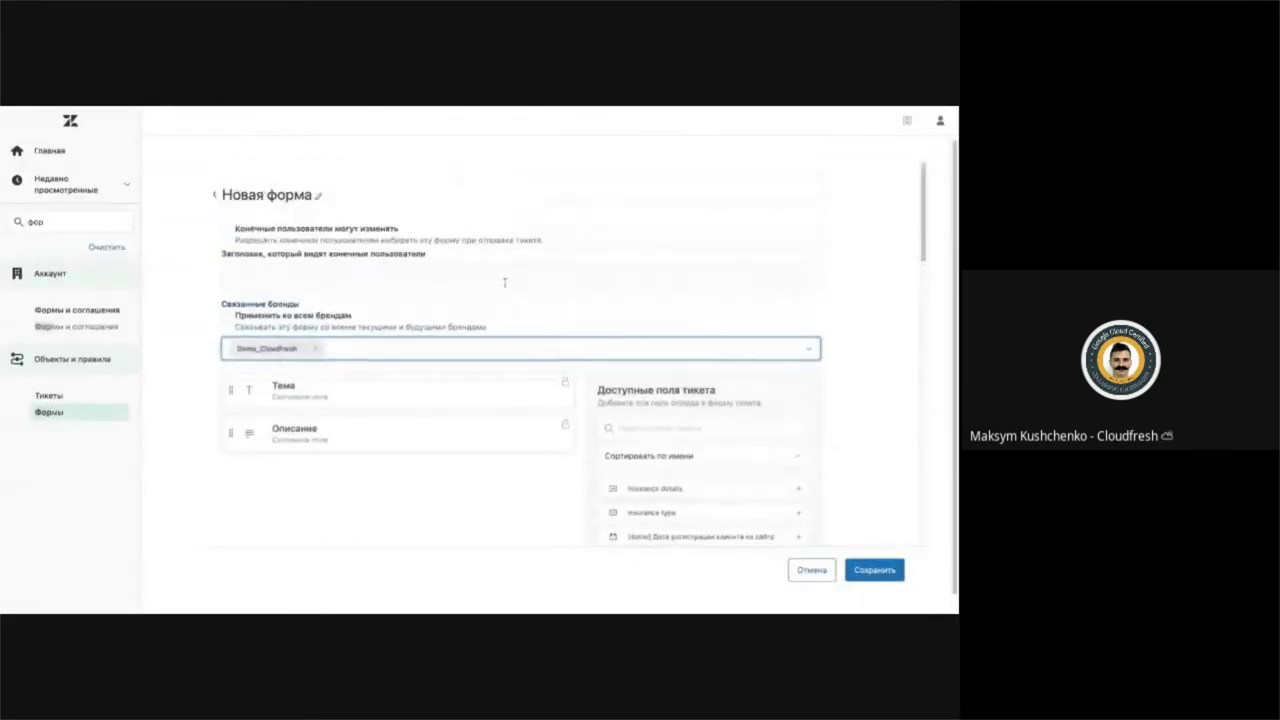
key("BackSpace")
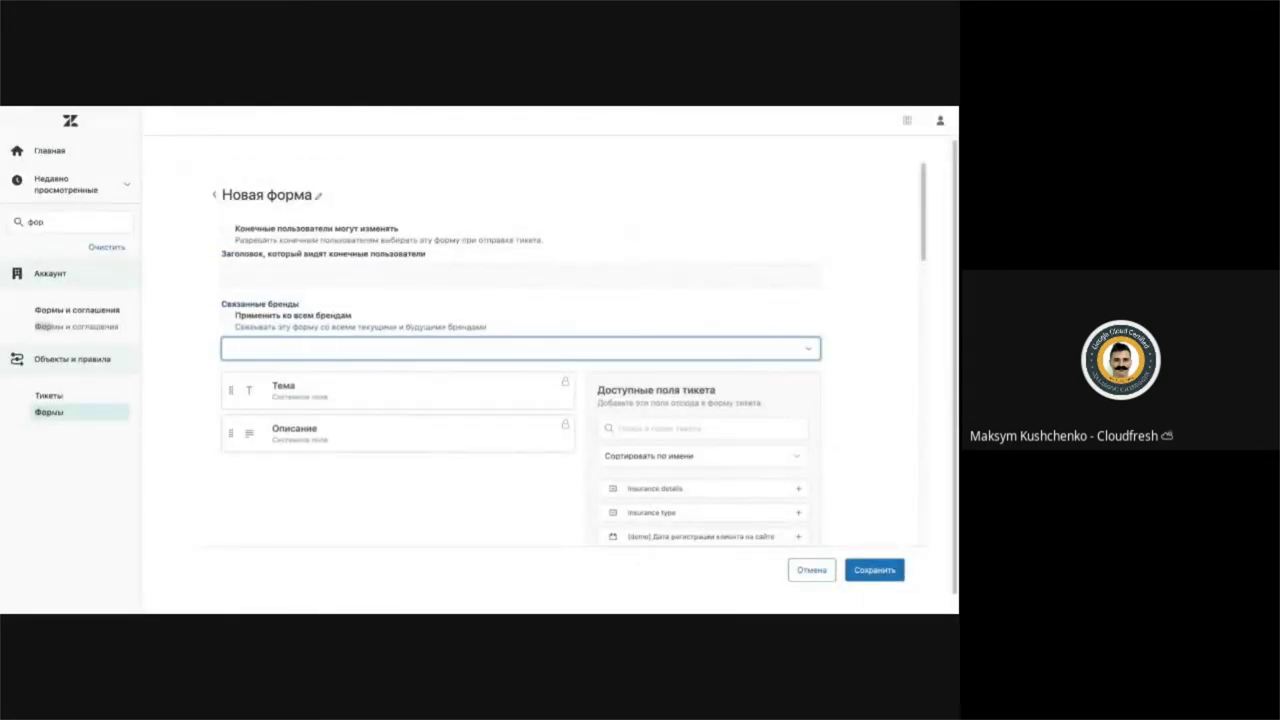
scroll(697, 287, "down", 3)
scroll(697, 287, "up", 1)
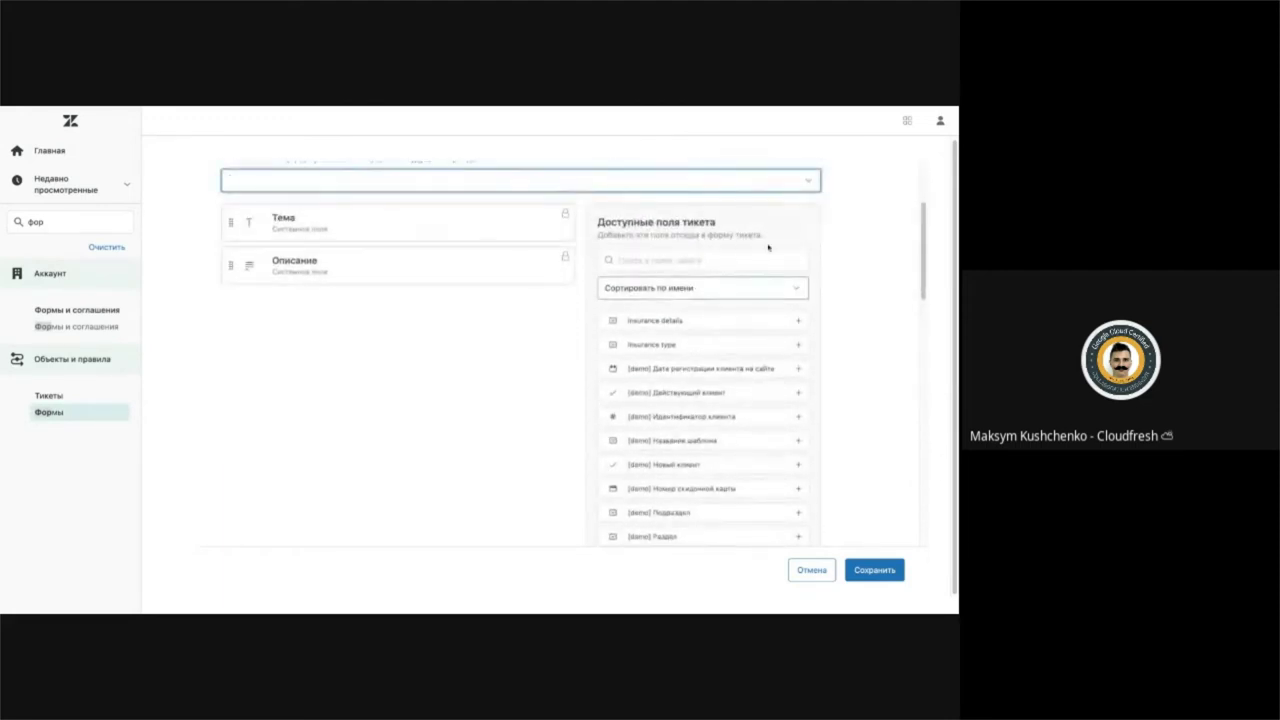
scroll(768, 247, "up", 3)
scroll(768, 247, "down", 3)
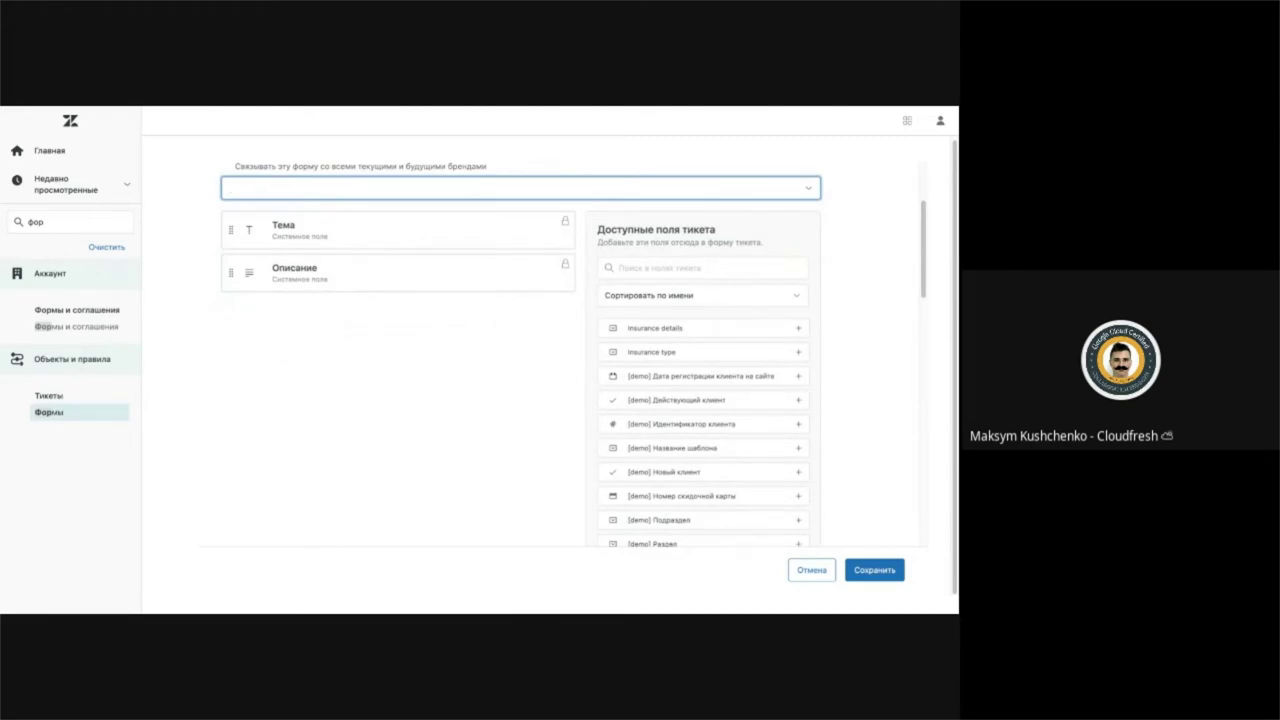
Step: Look over the available ticket fields and add the first seven, from Insurance details through [demo] Новый клиент, to the new form
scroll(811, 257, "down", 2)
scroll(811, 257, "up", 1)
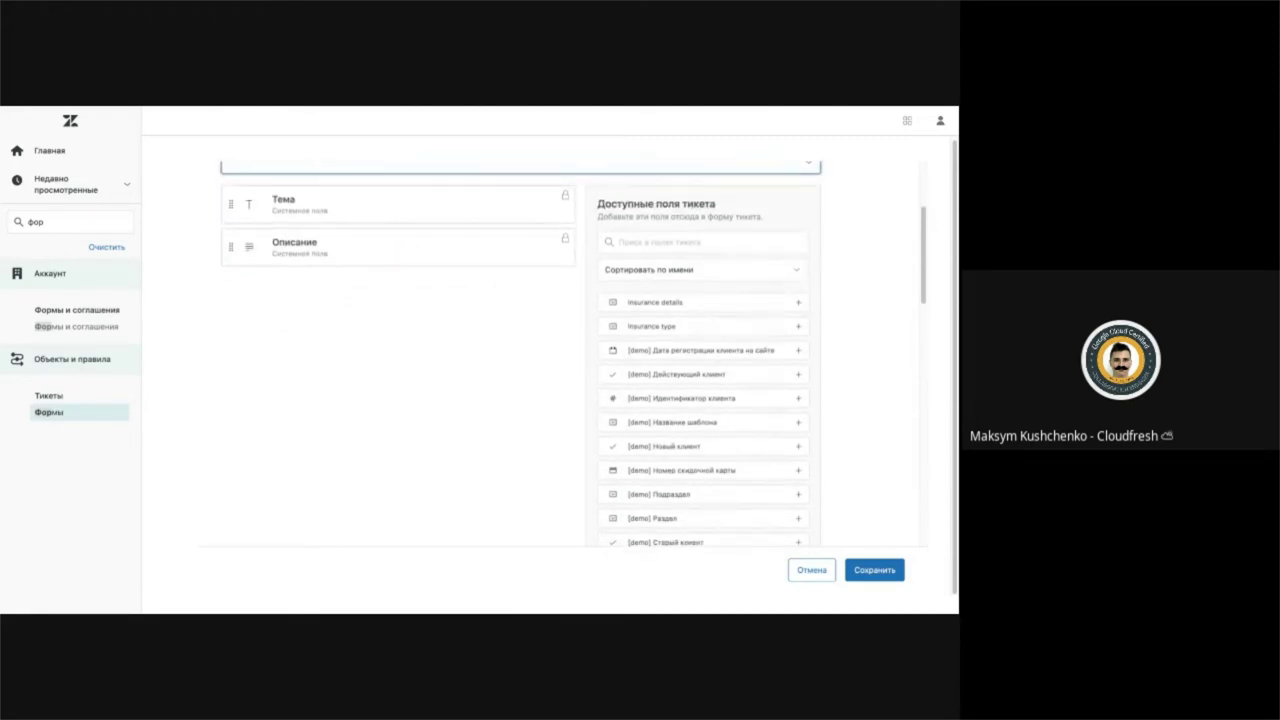
scroll(669, 237, "down", 12)
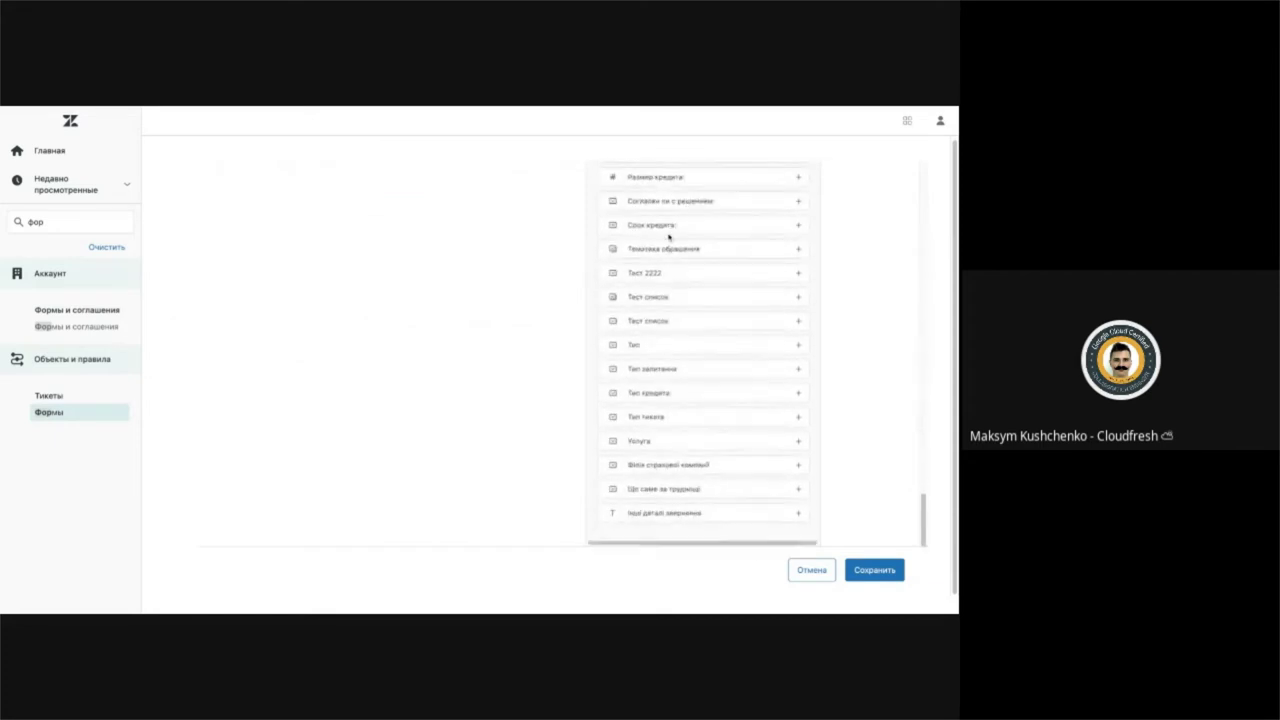
scroll(669, 237, "up", 15)
scroll(746, 268, "down", 3)
scroll(746, 268, "up", 2)
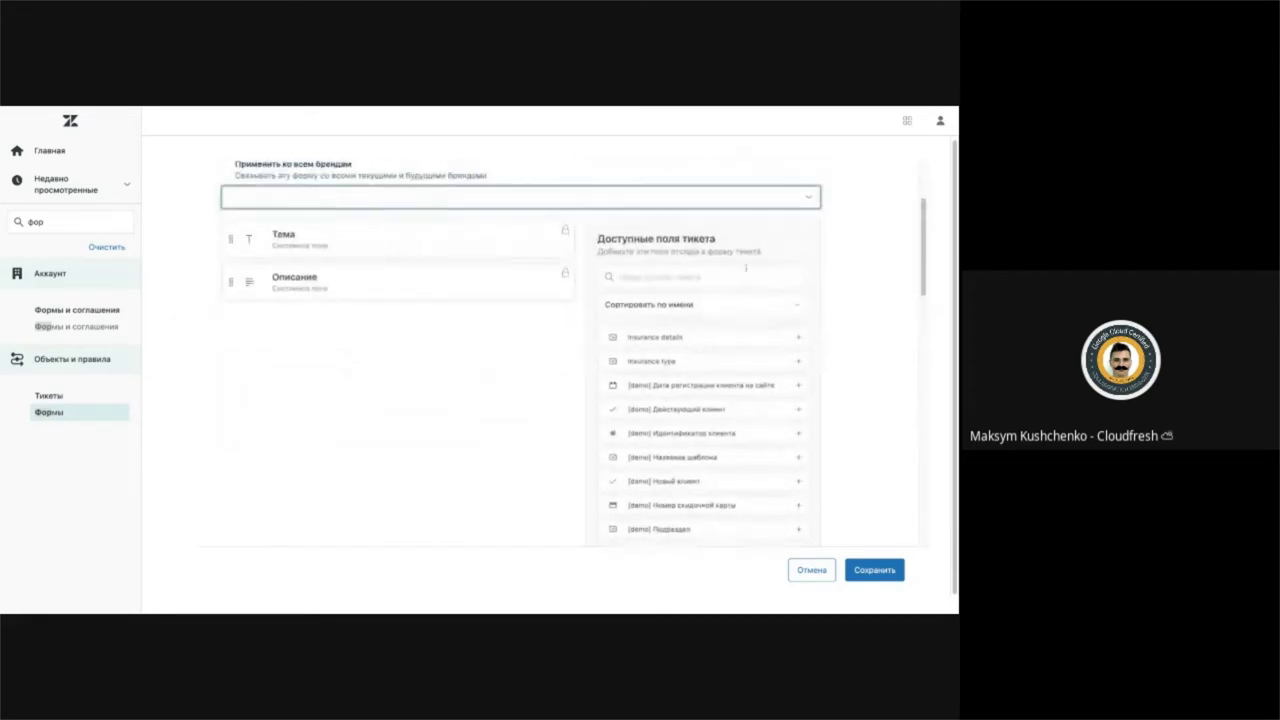
left_click(799, 338)
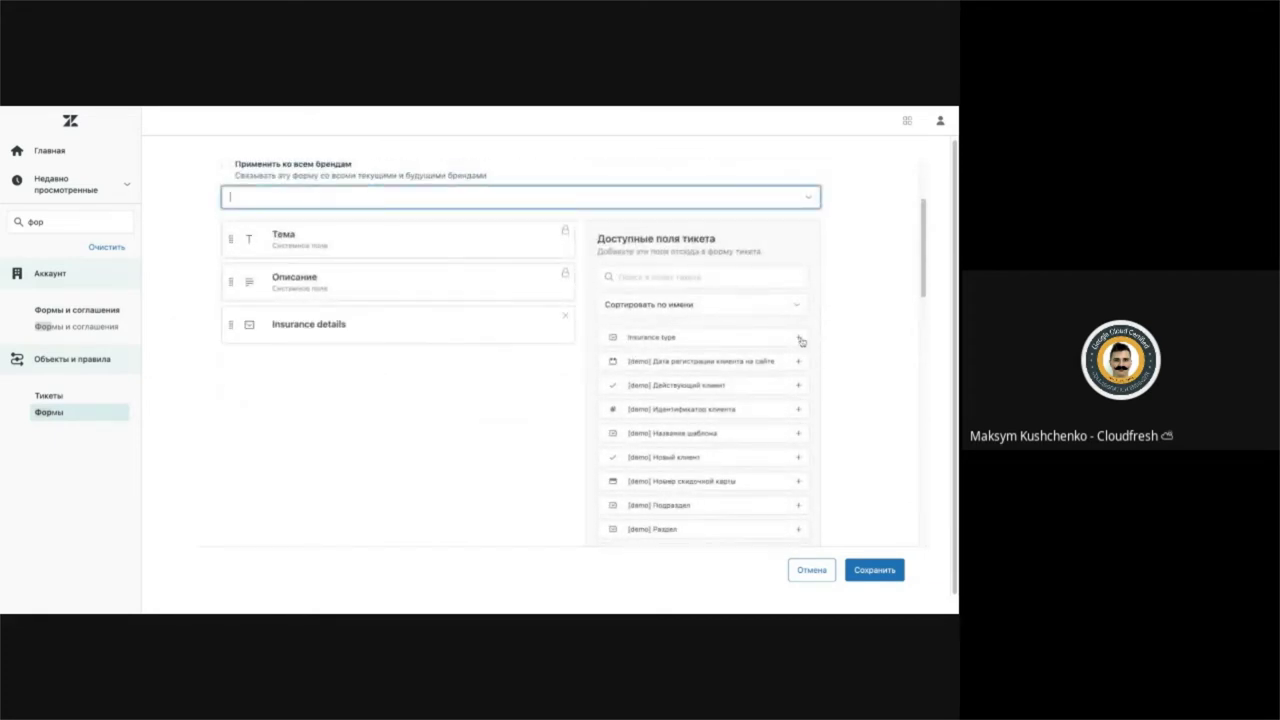
left_click(799, 338)
left_click(799, 338)
left_click(799, 338)
left_click(799, 338)
left_click(799, 338)
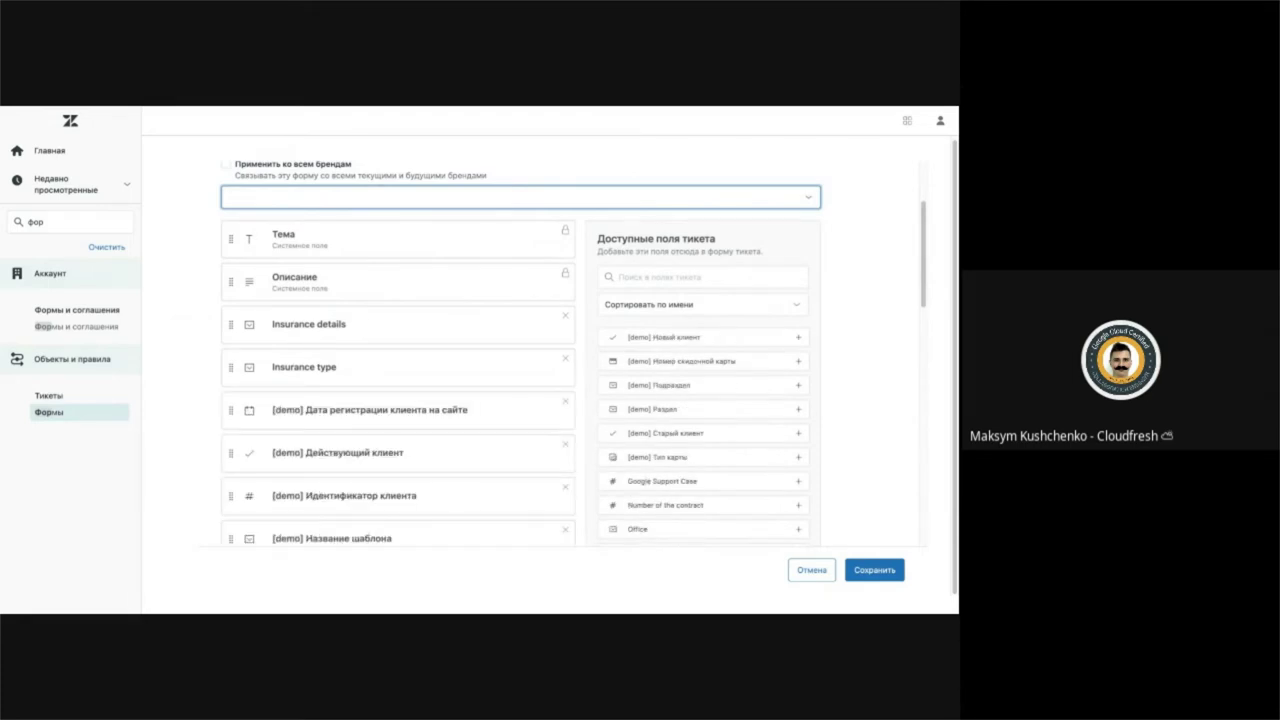
left_click(799, 338)
Step: Reorder the new form's fields by moving Insurance type above Описание and on to the first place above Тема
scroll(506, 351, "down", 1)
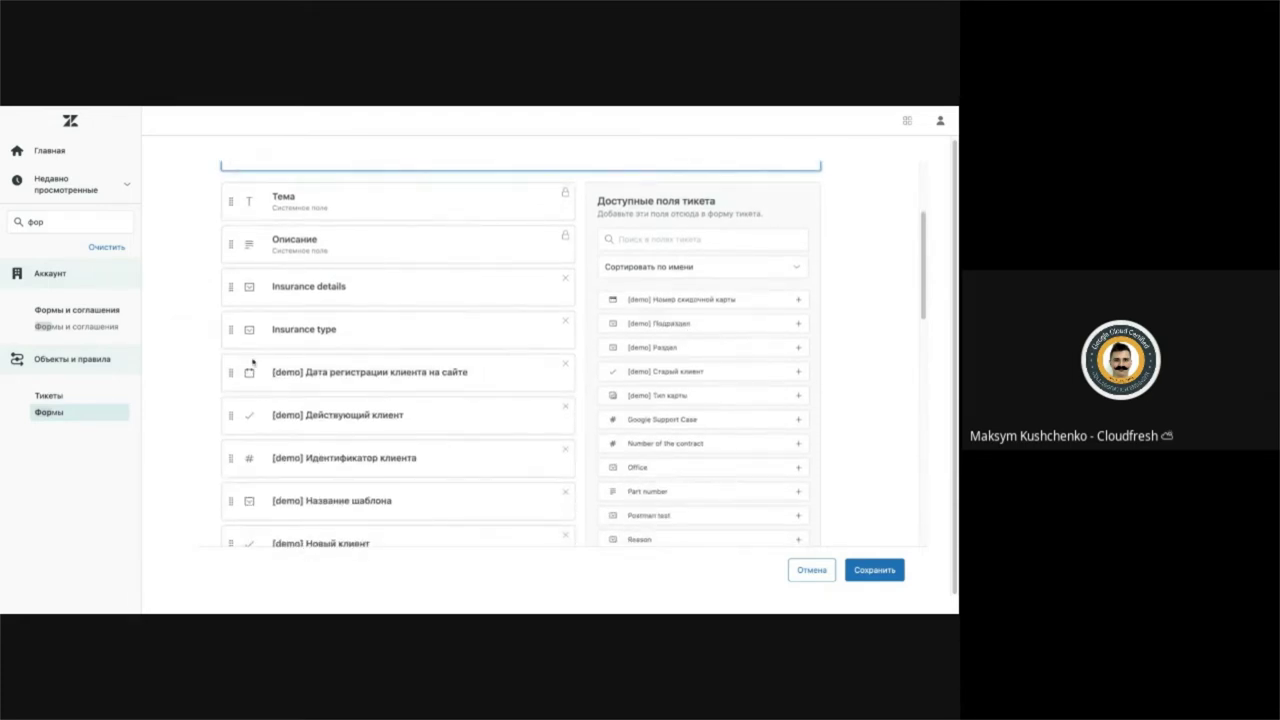
left_click_drag(231, 330, 228, 366)
scroll(228, 300, "down", 2)
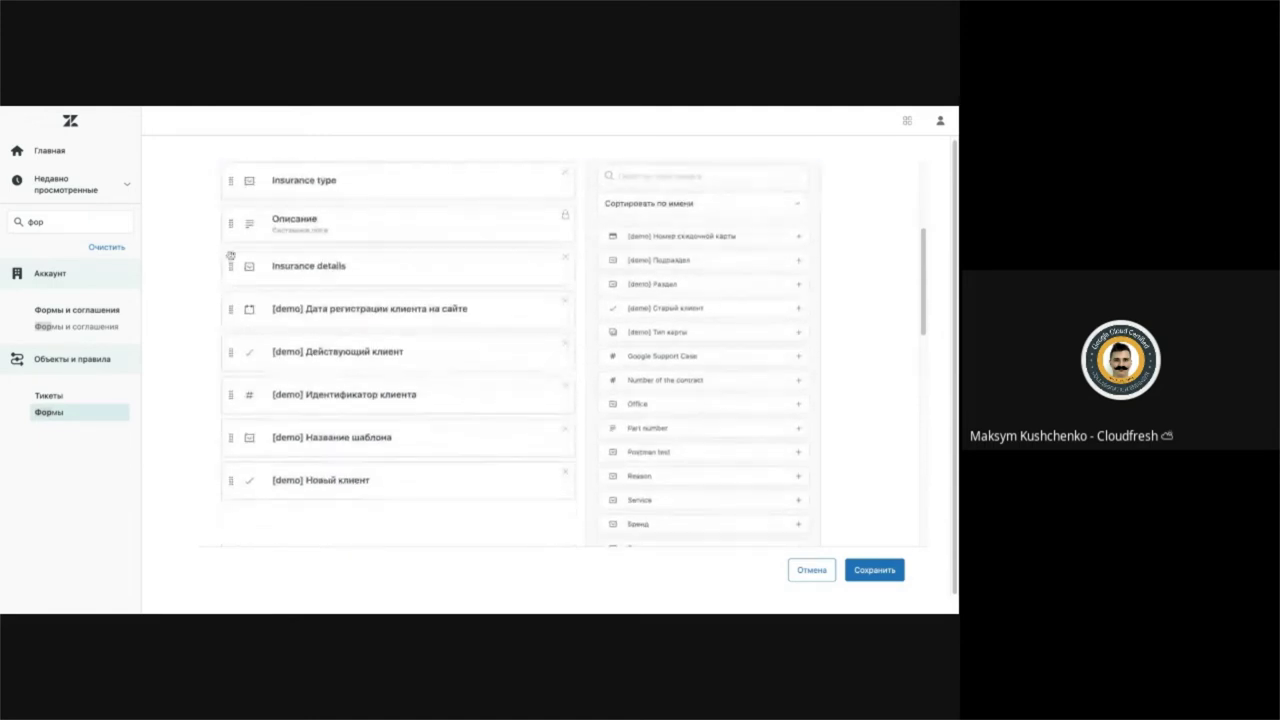
scroll(378, 268, "up", 3)
scroll(378, 270, "down", 2)
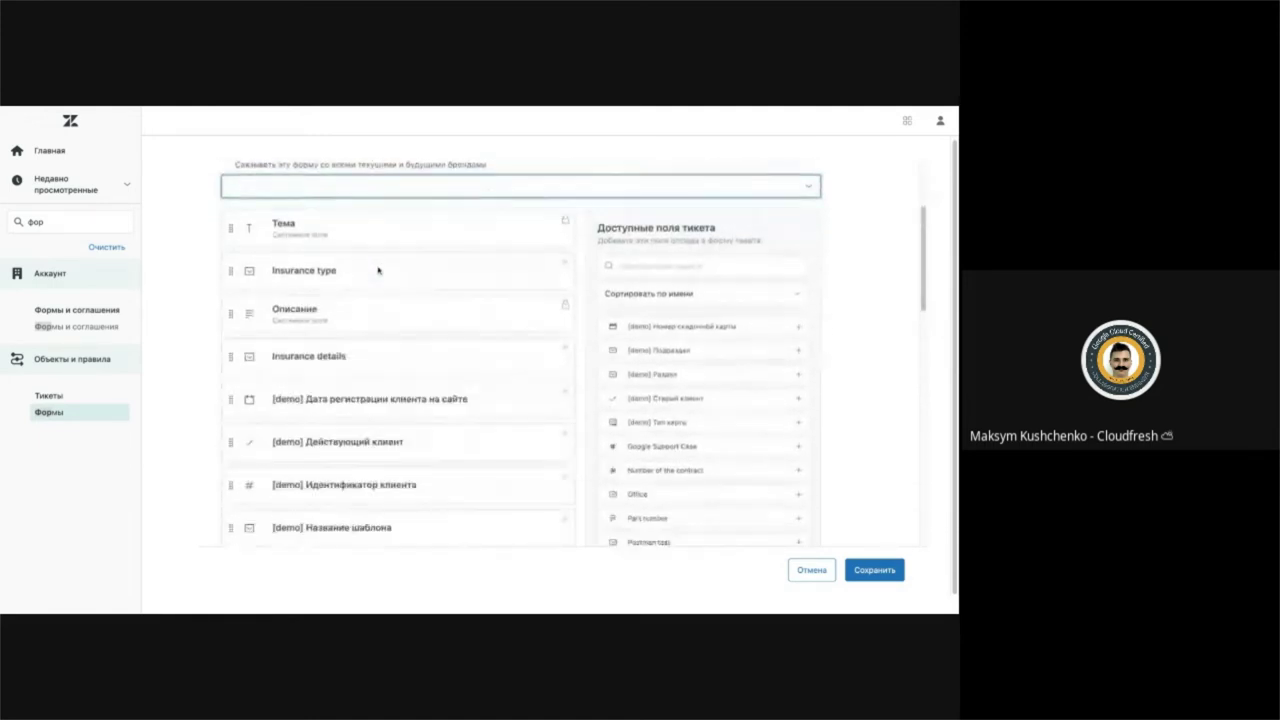
scroll(378, 270, "down", 1)
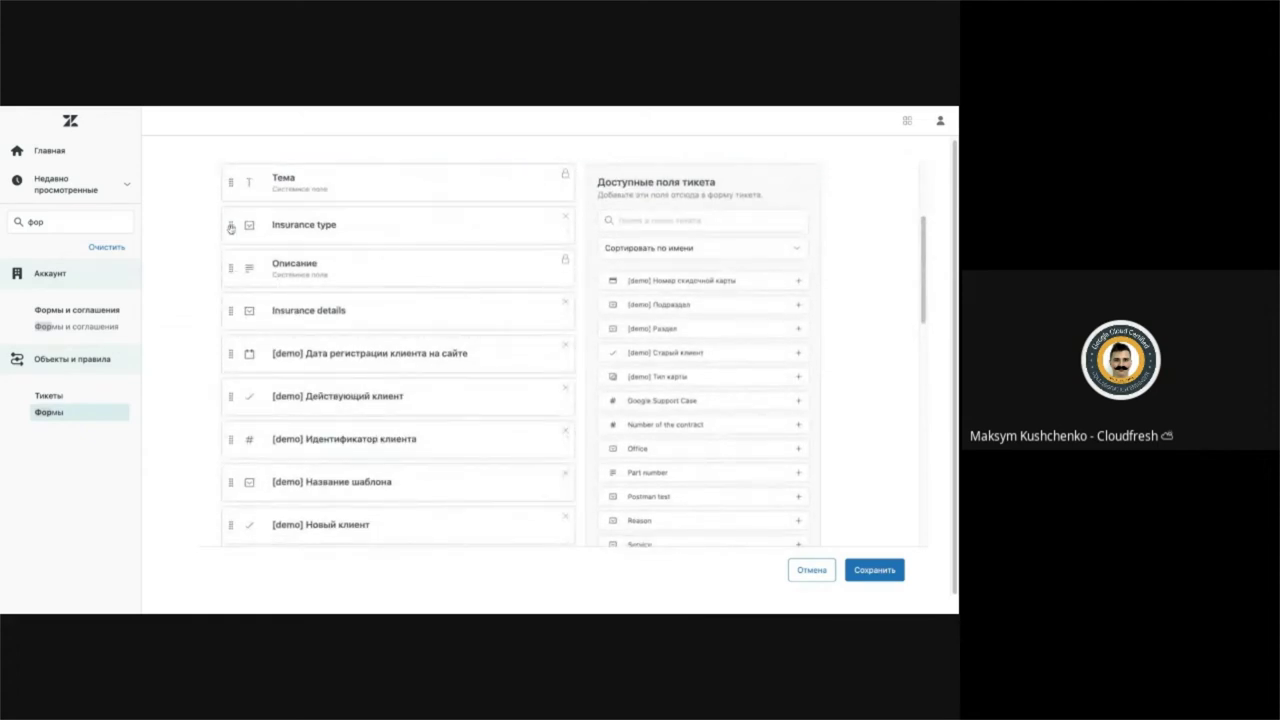
left_click_drag(230, 228, 230, 229)
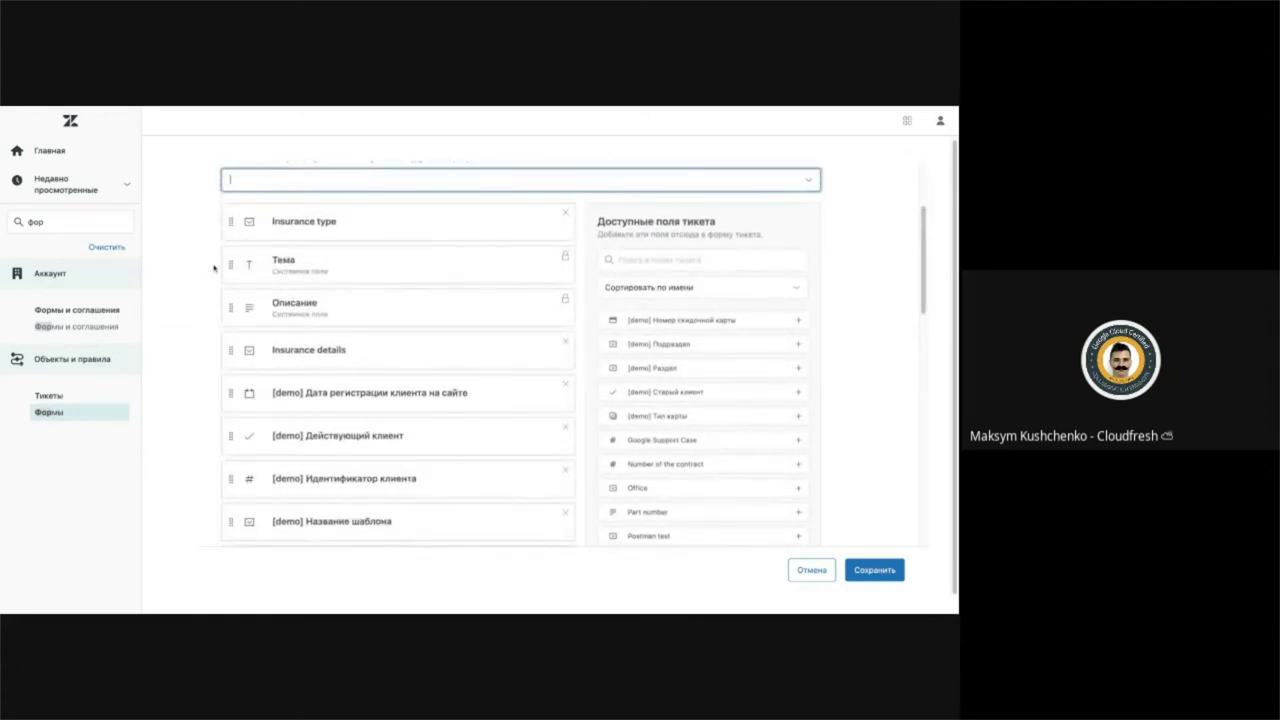
scroll(331, 251, "down", 3)
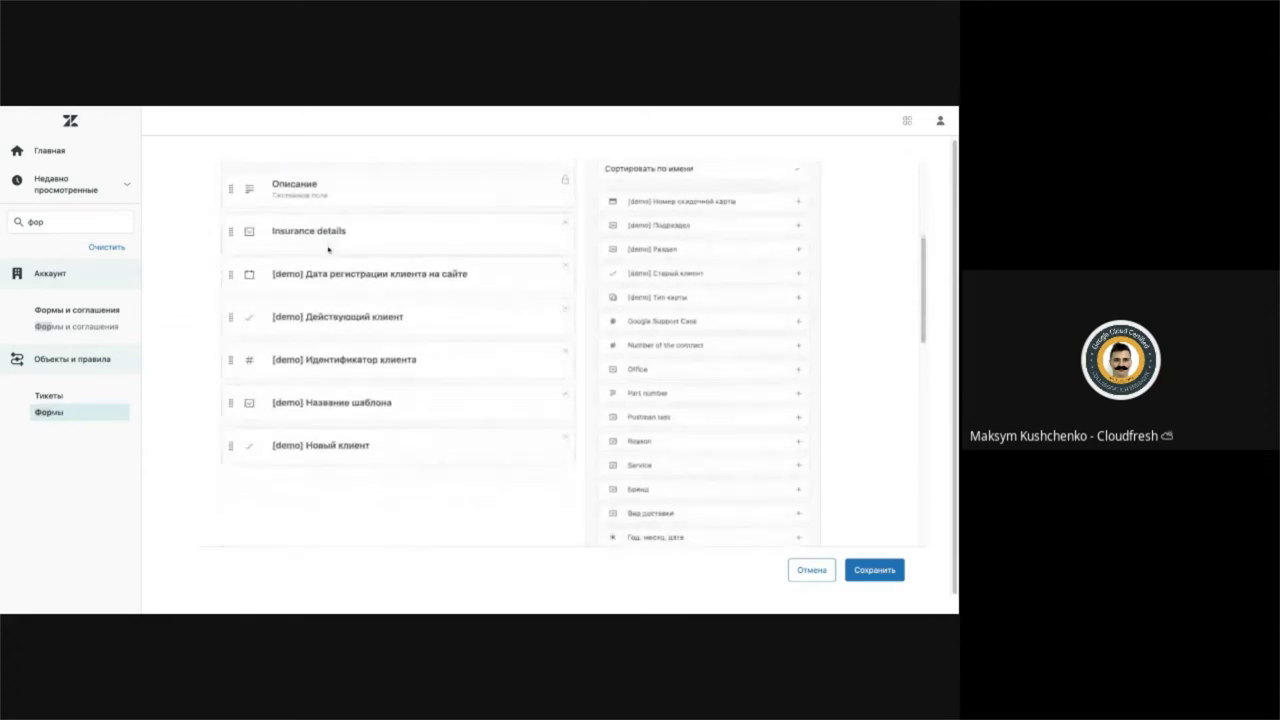
scroll(866, 550, "up", 5)
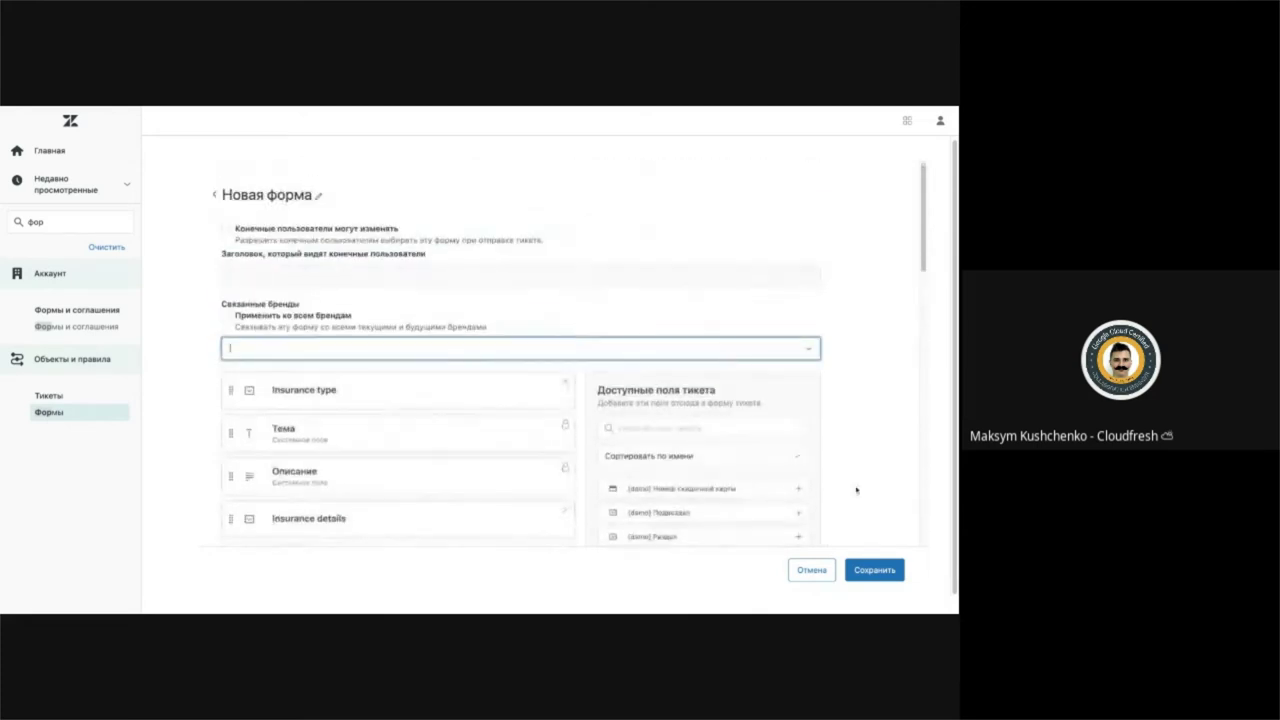
Step: Leave the new form without saving, open the Retail form's conditions and view which user groups conditions can apply to
left_click(213, 195)
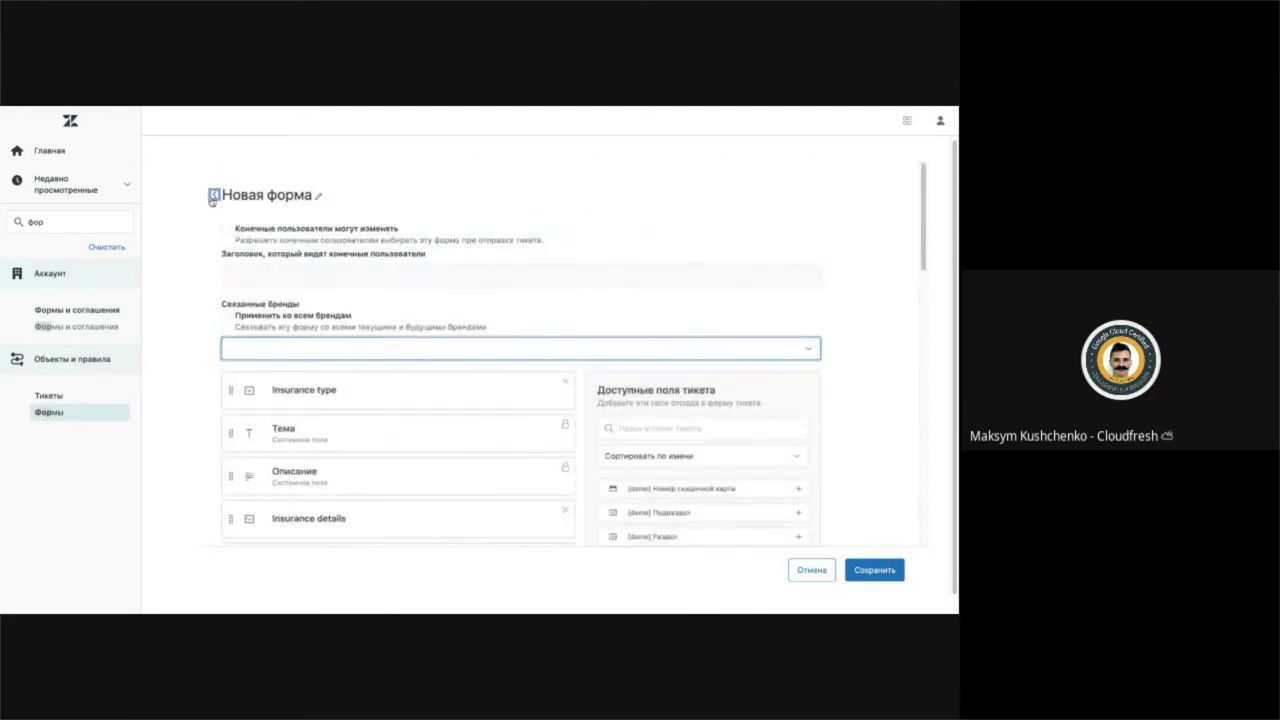
scroll(417, 377, "down", 3)
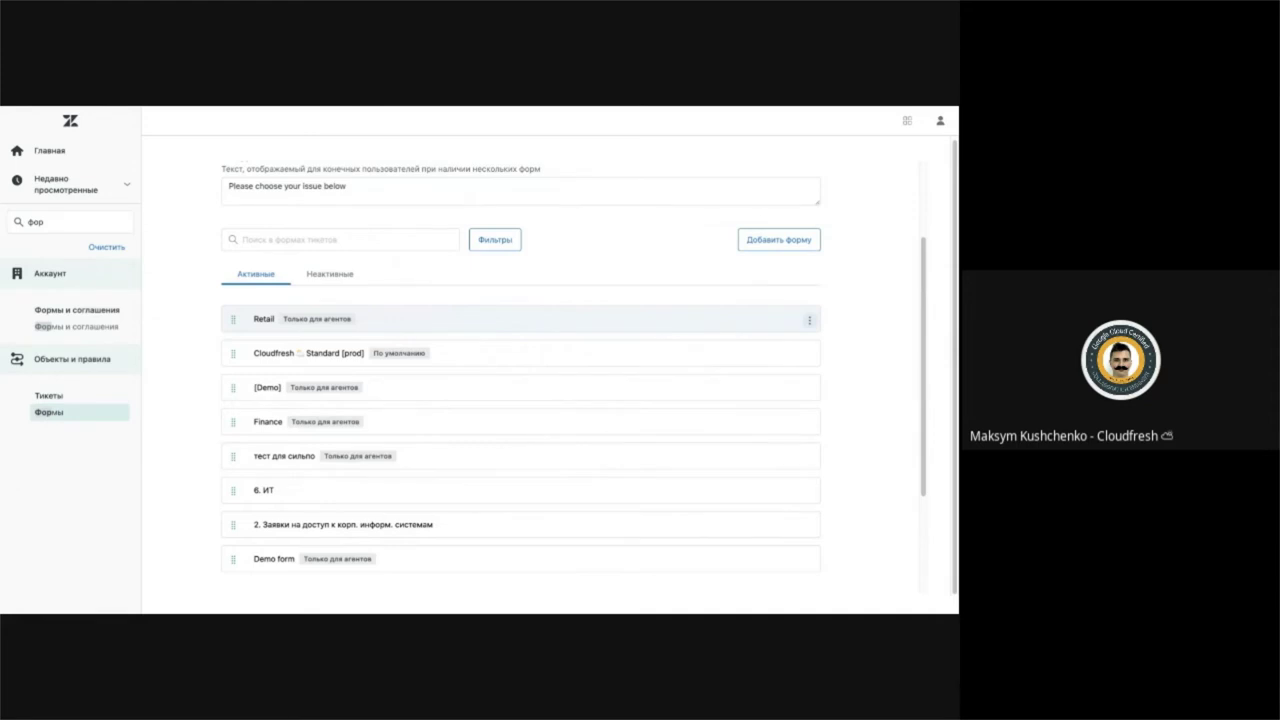
left_click(810, 322)
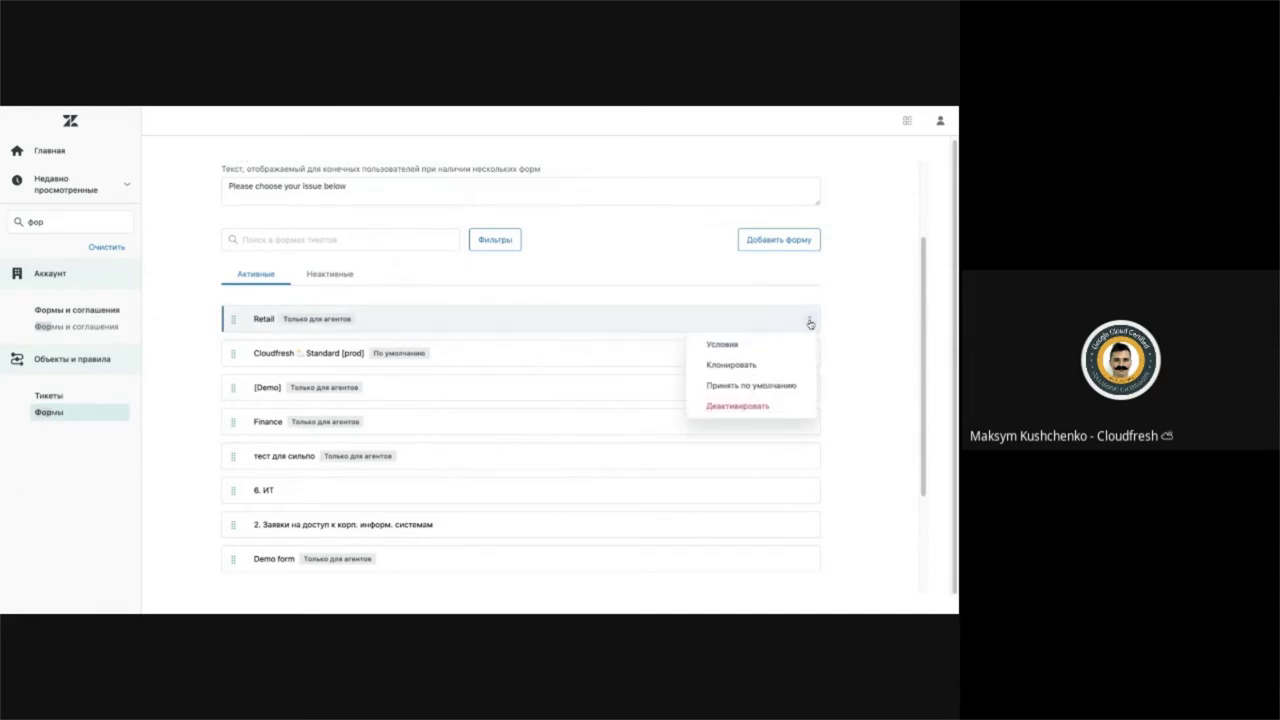
left_click(722, 344)
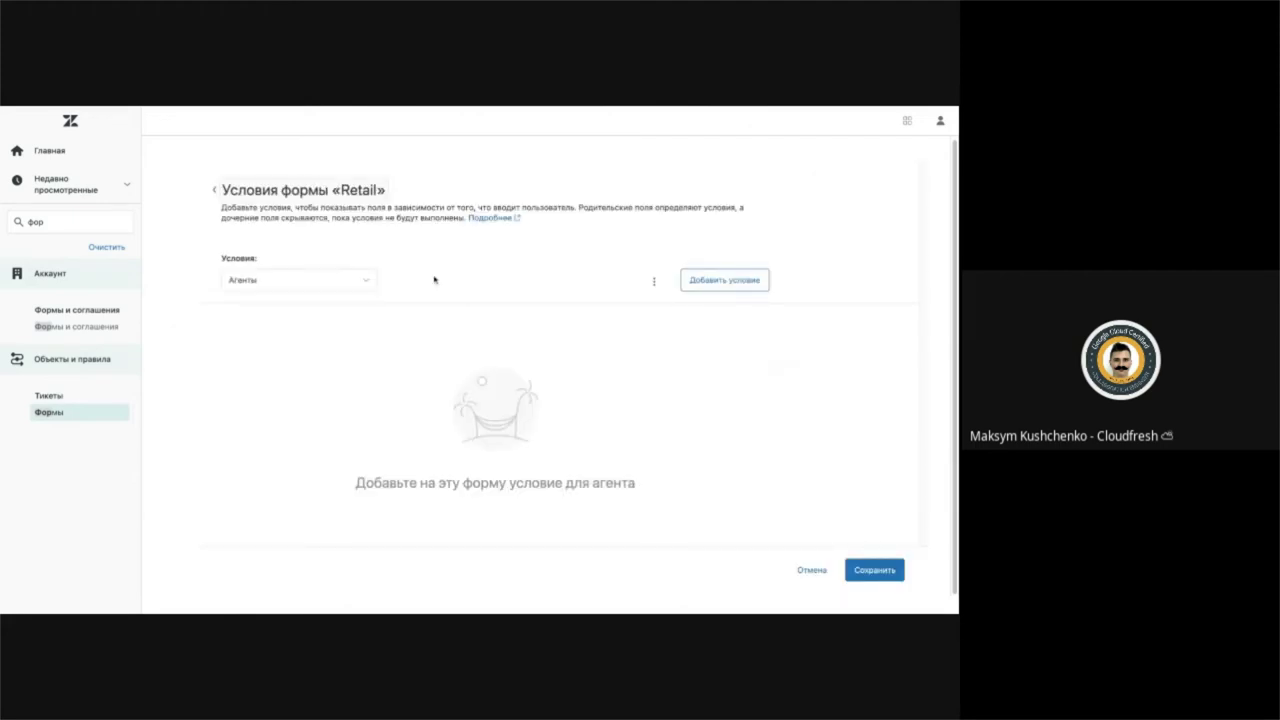
left_click(370, 280)
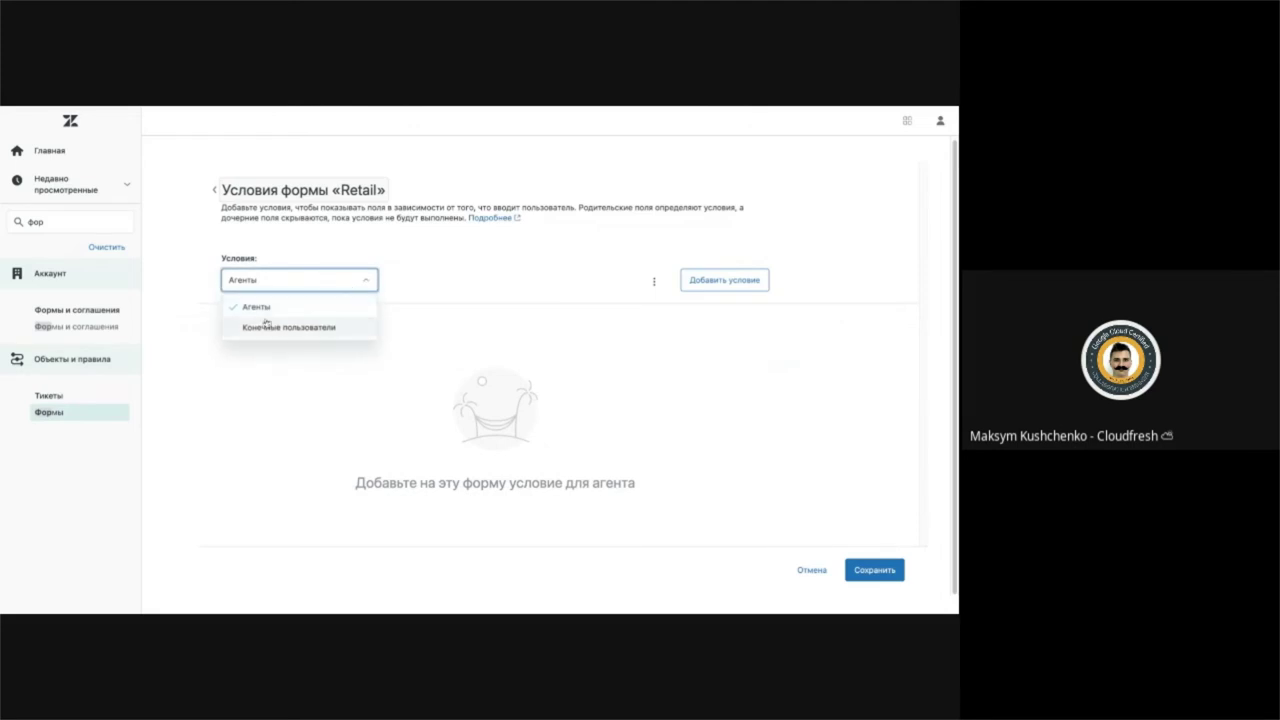
key("Escape")
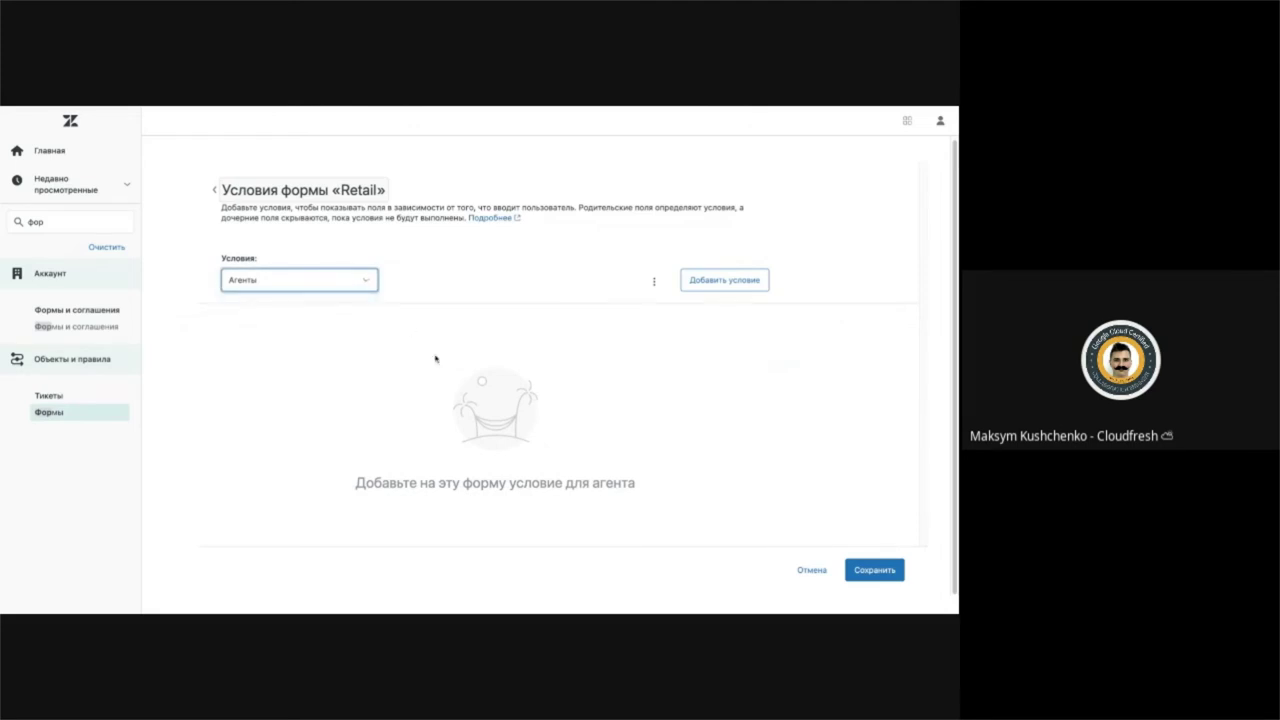
Step: Draft an agent condition showing [demo] Тип карты when Приоритет is Низкий, view its required-field options and discard it
left_click(735, 283)
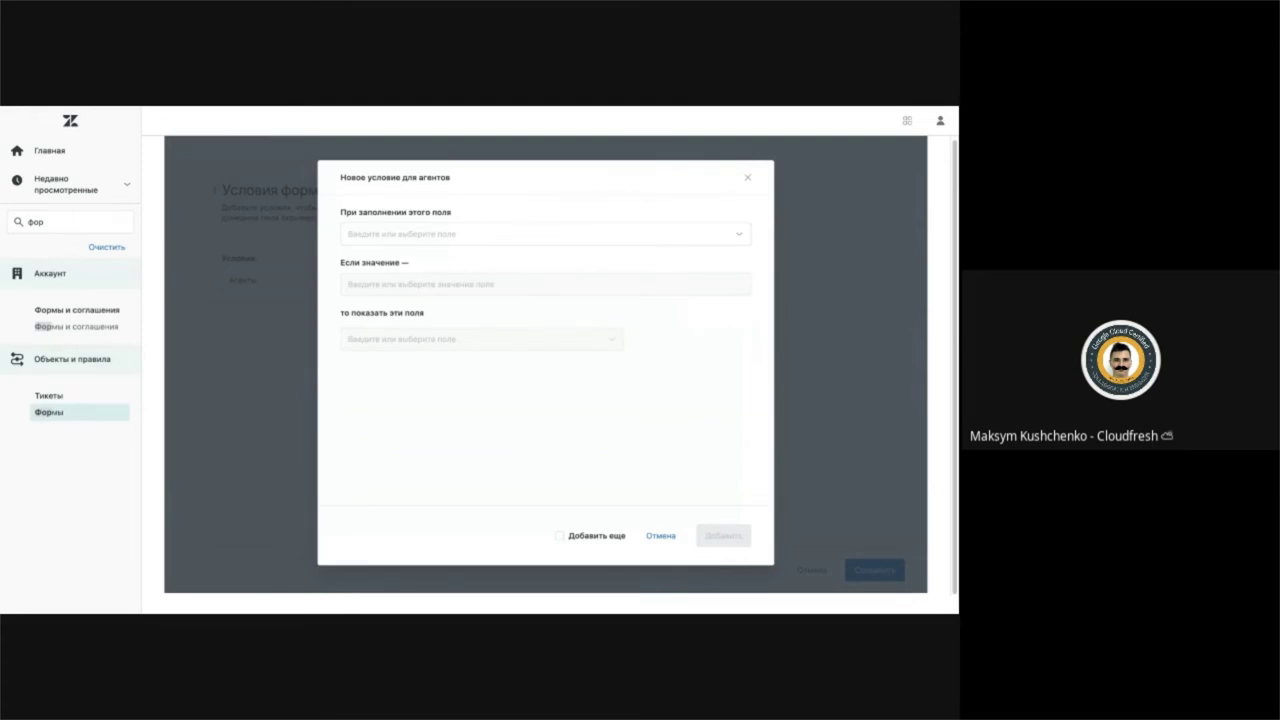
left_click(442, 233)
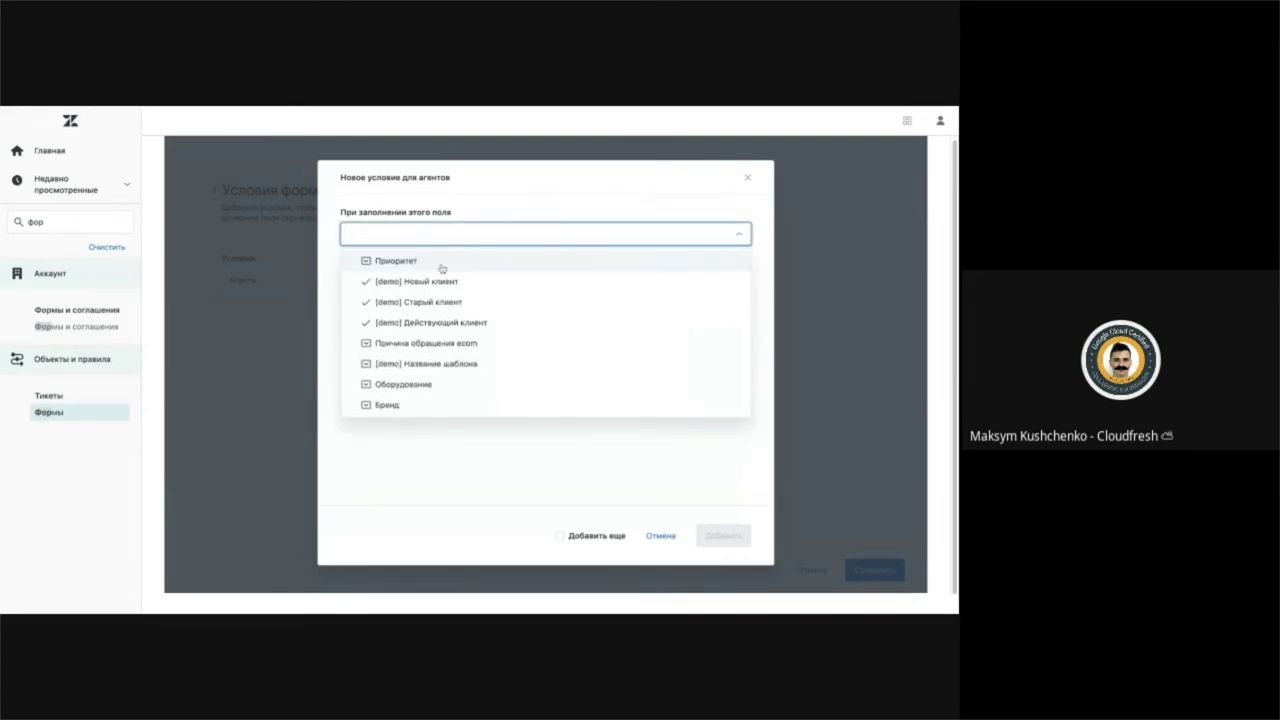
left_click(436, 266)
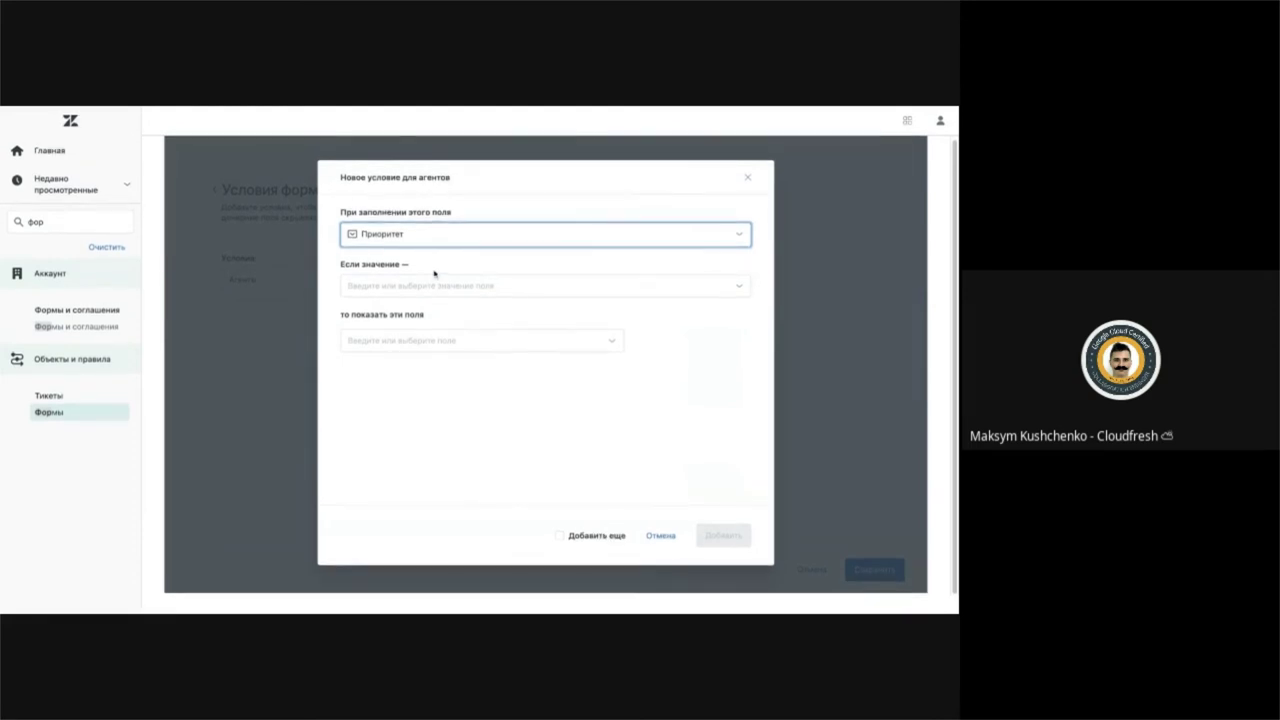
left_click(380, 288)
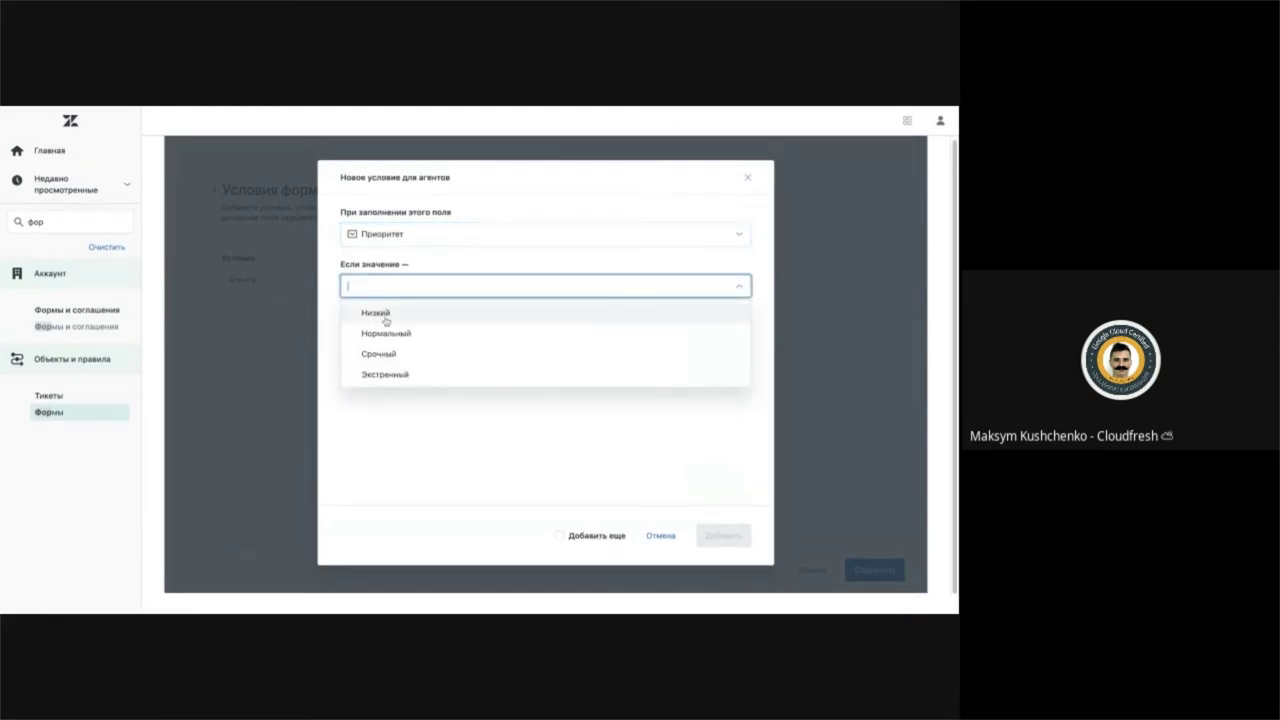
left_click(386, 313)
left_click(385, 339)
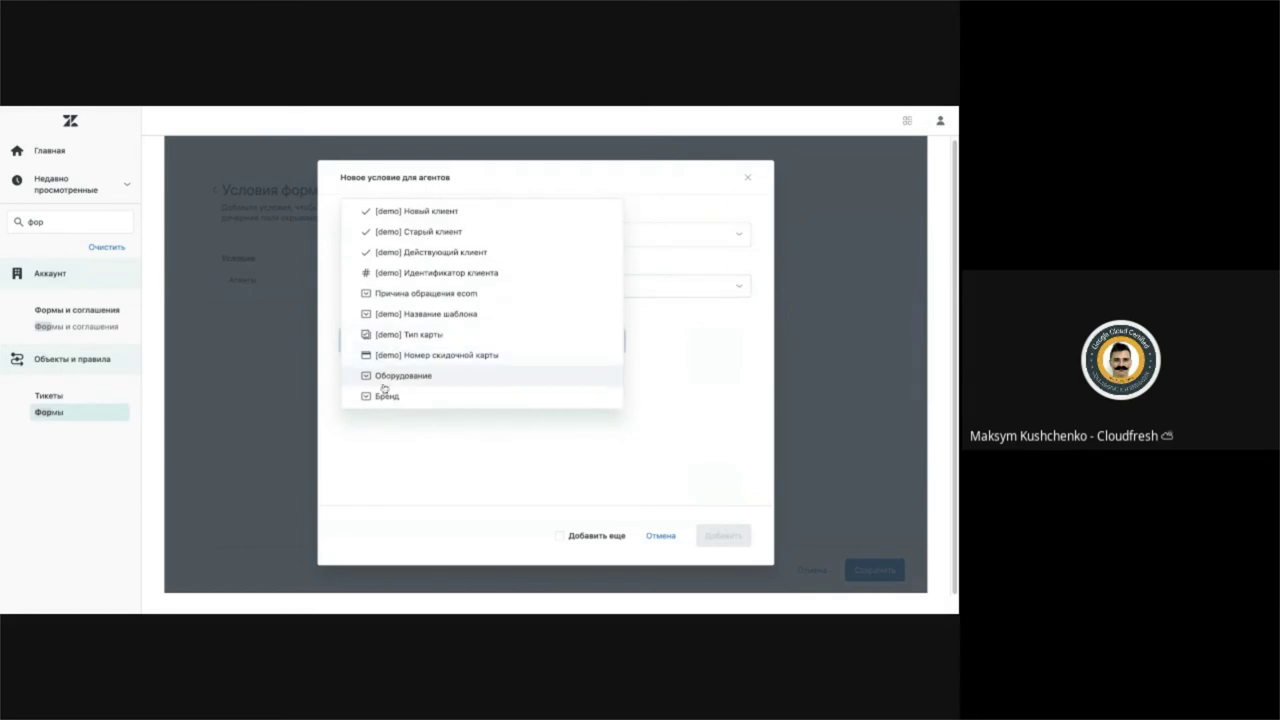
left_click(428, 334)
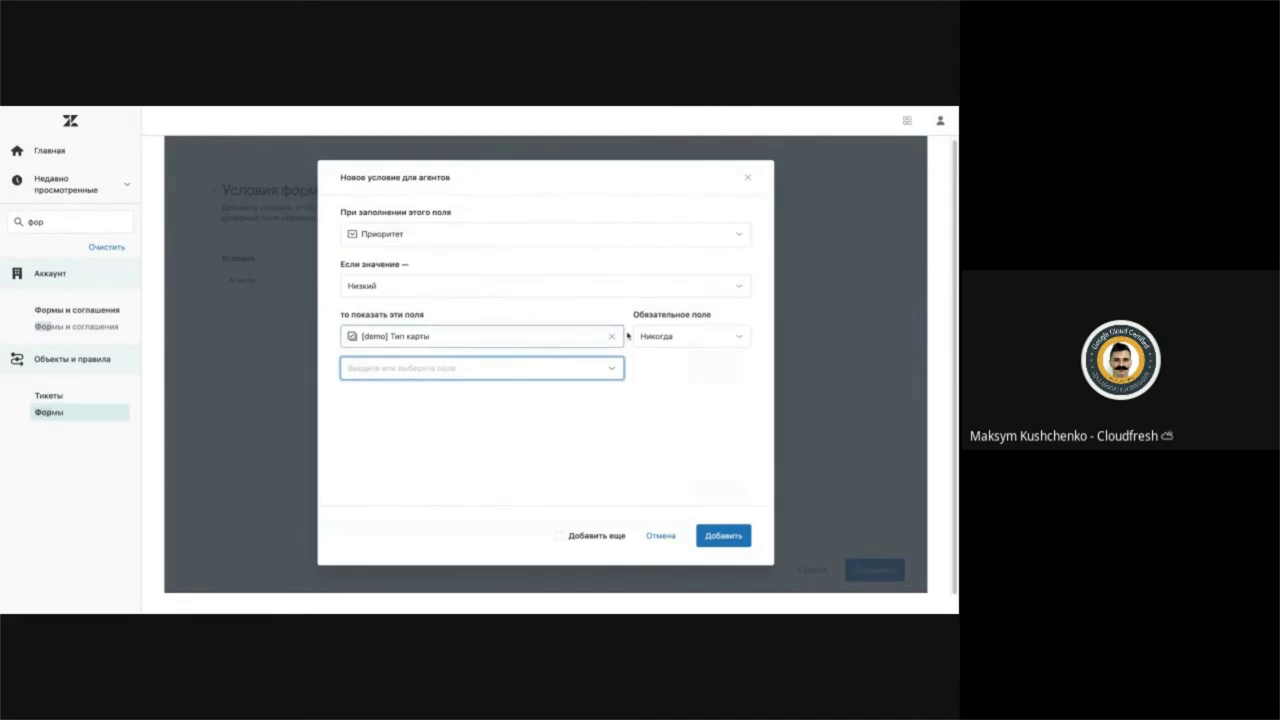
left_click(700, 336)
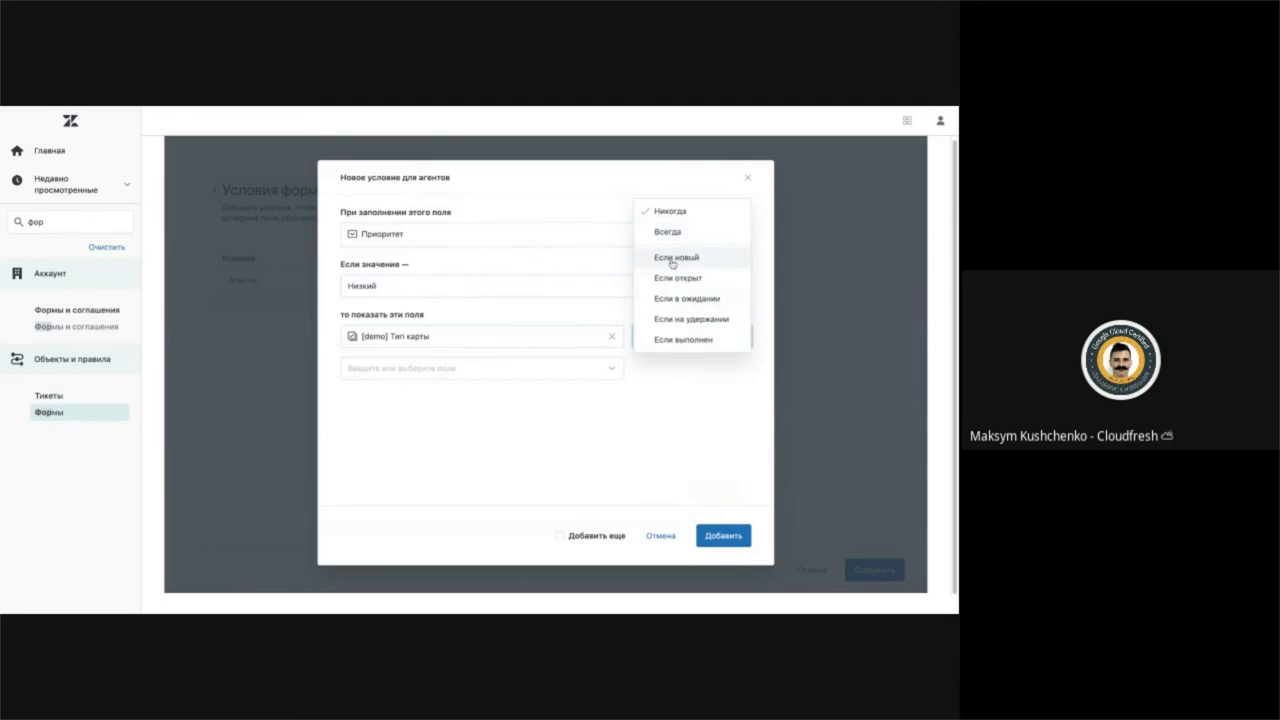
left_click(747, 177)
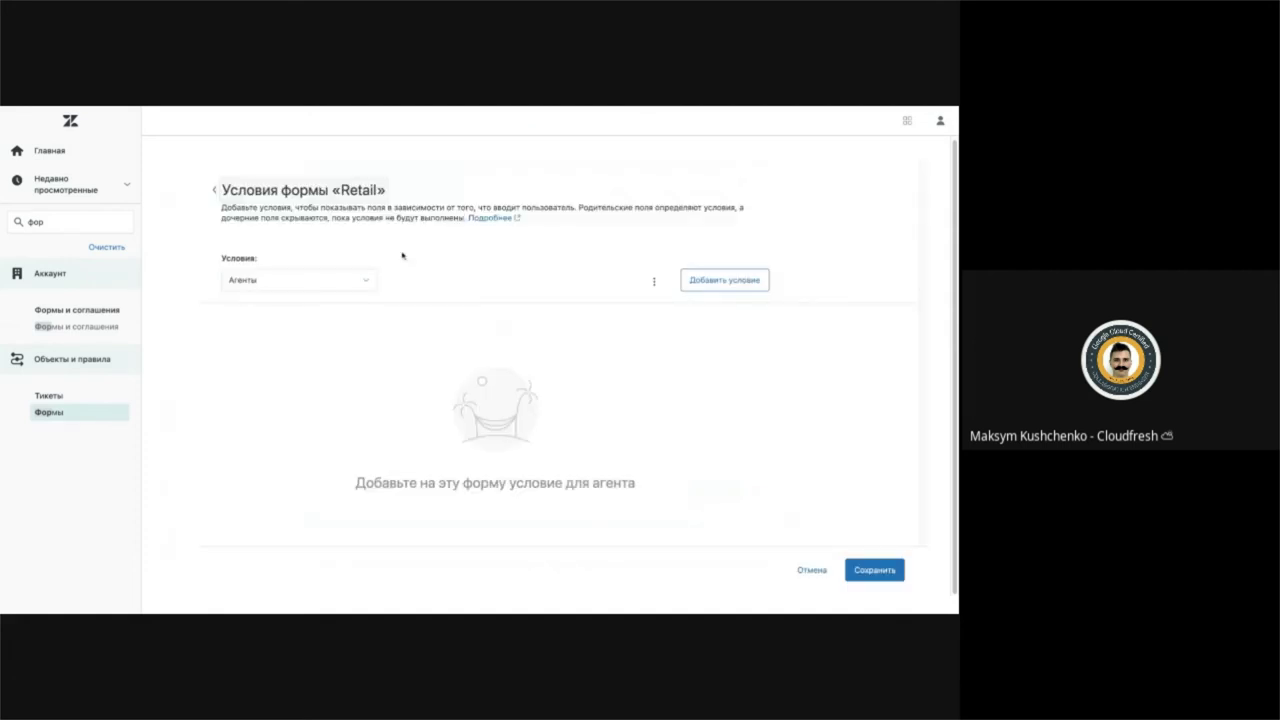
Step: Switch the Retail form's conditions view to Конечные пользователи and examine the options for adding or copying conditions
left_click(329, 277)
left_click(310, 331)
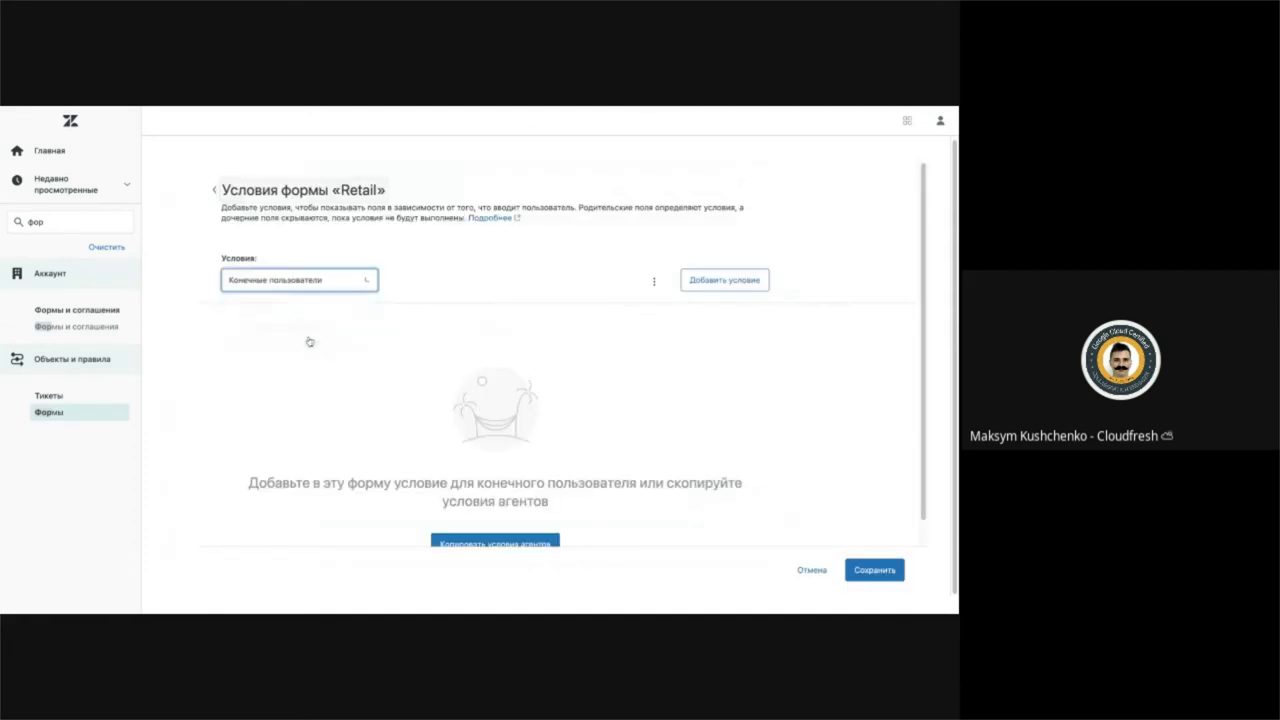
scroll(536, 304, "down", 1)
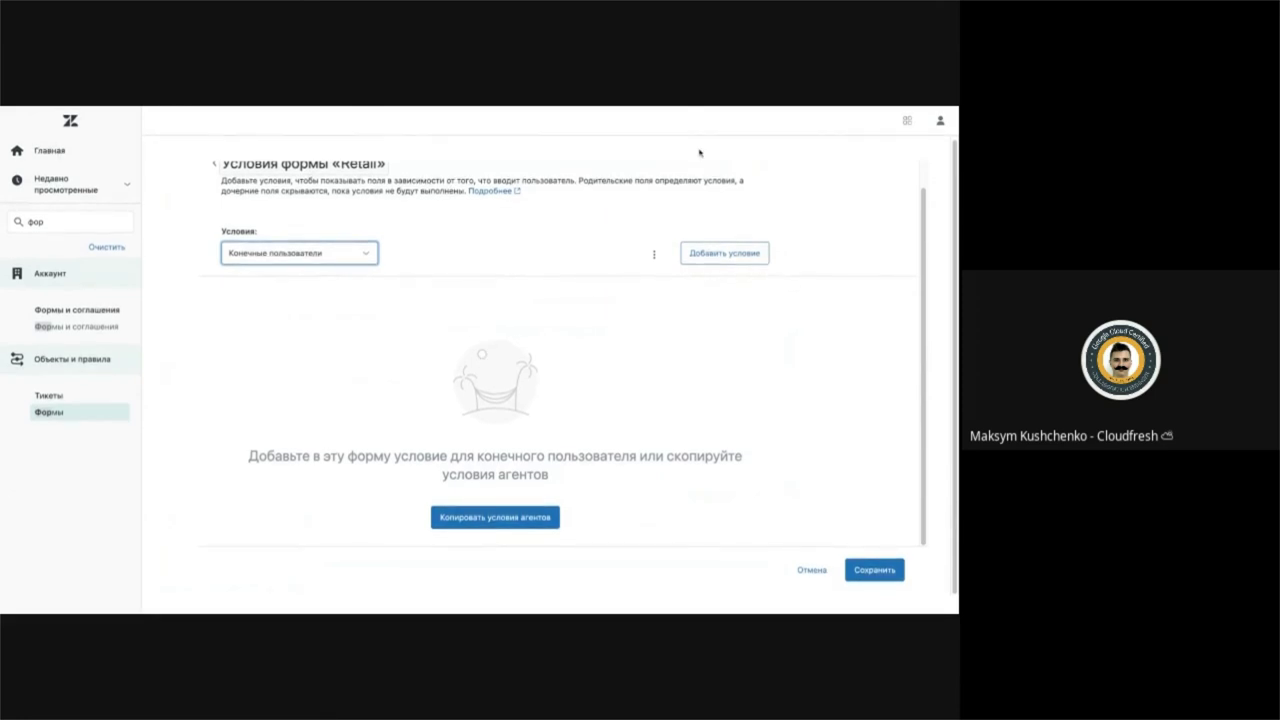
left_click(683, 107)
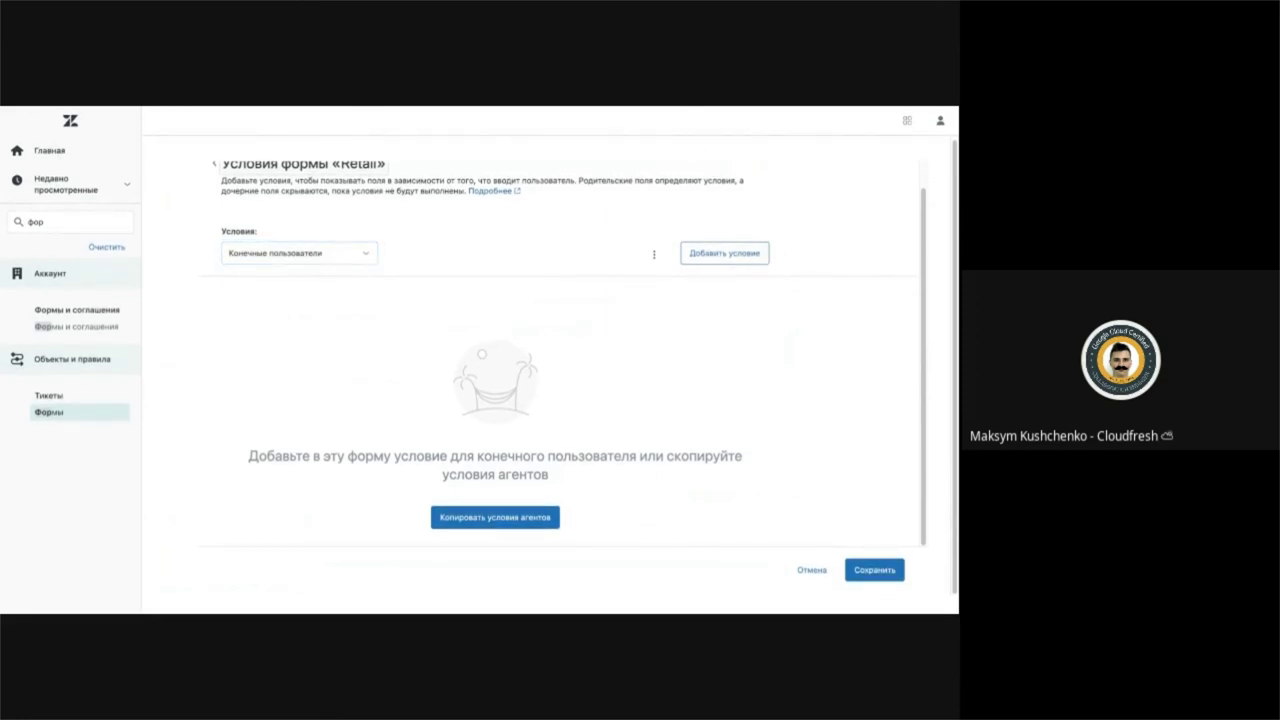
Step: Leave the Retail conditions without saving and view the actions available for the Retail form in the forms list
left_click(811, 569)
scroll(586, 312, "down", 3)
left_click(809, 324)
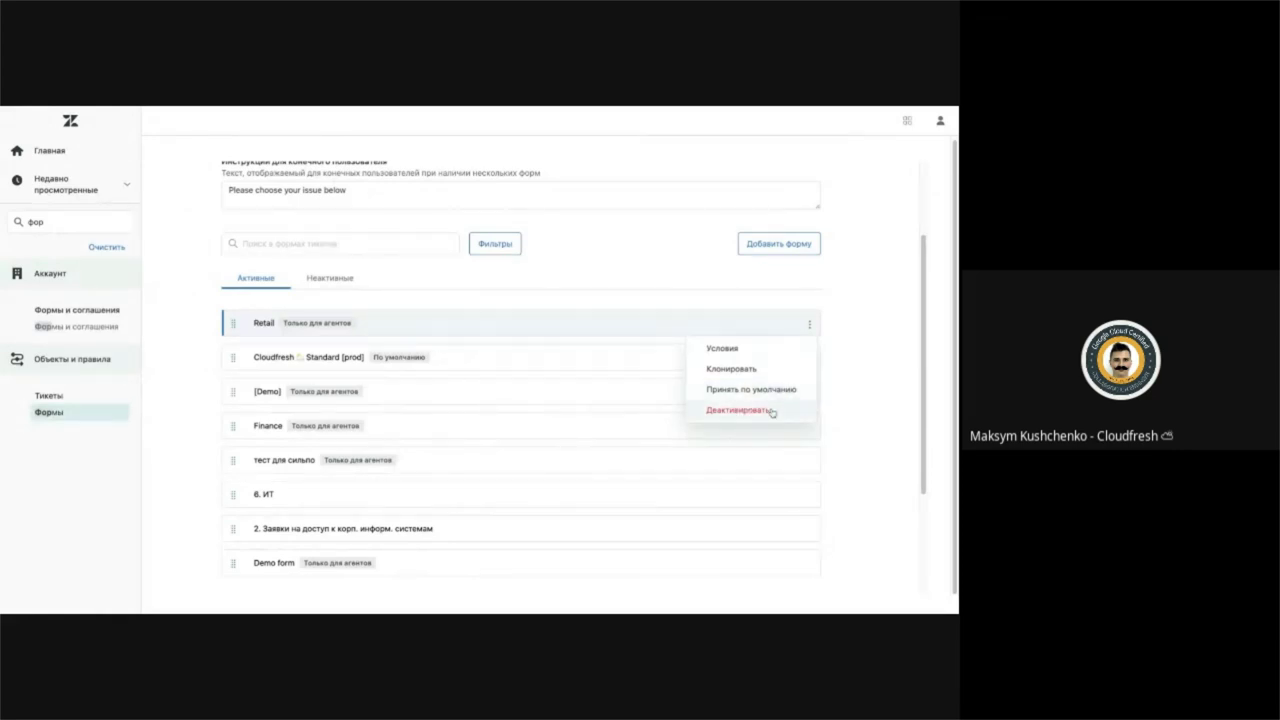
Step: Display the inactive ticket forms, view the actions available for the Страхування form and look over the rest of the list
left_click(330, 280)
scroll(650, 300, "down", 1)
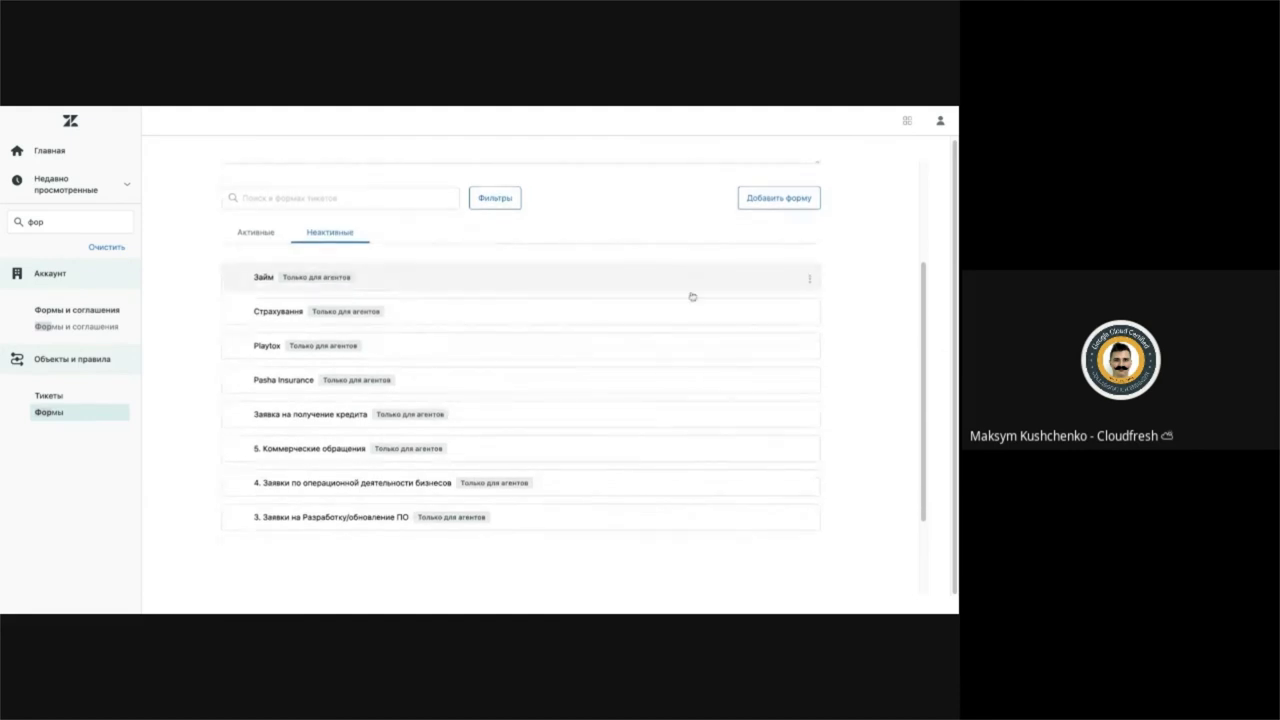
left_click(809, 313)
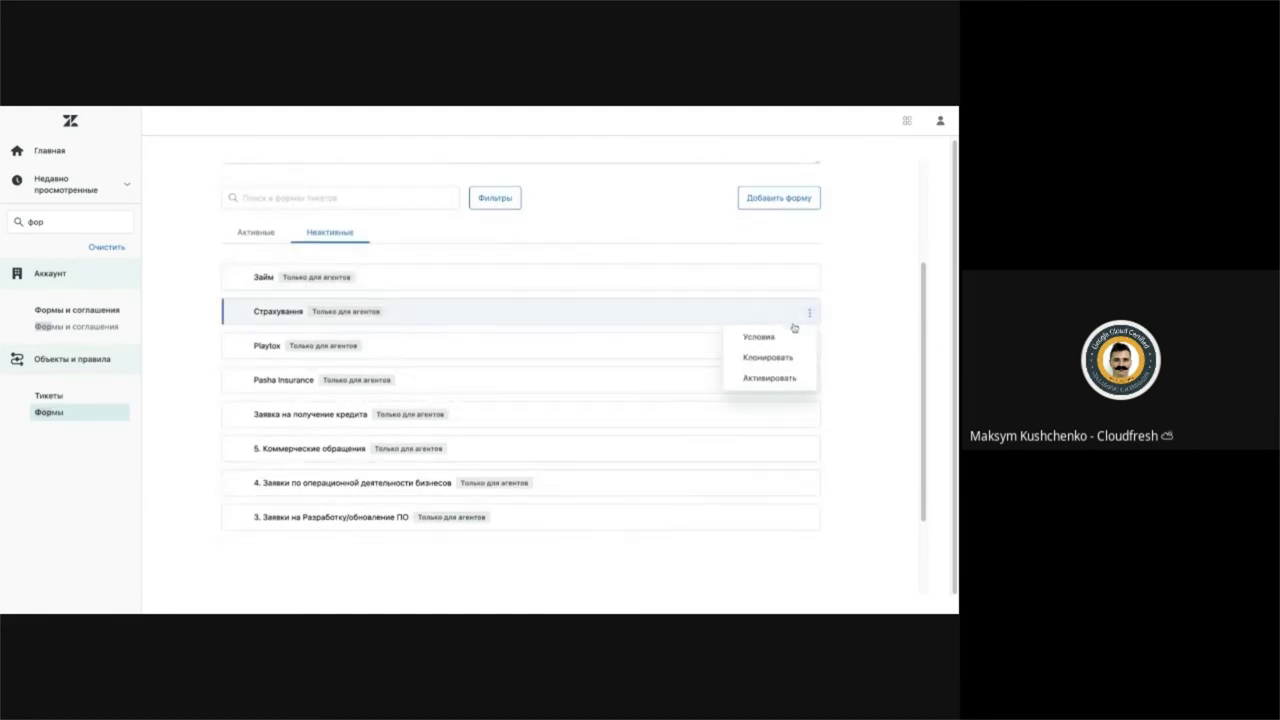
left_click(832, 330)
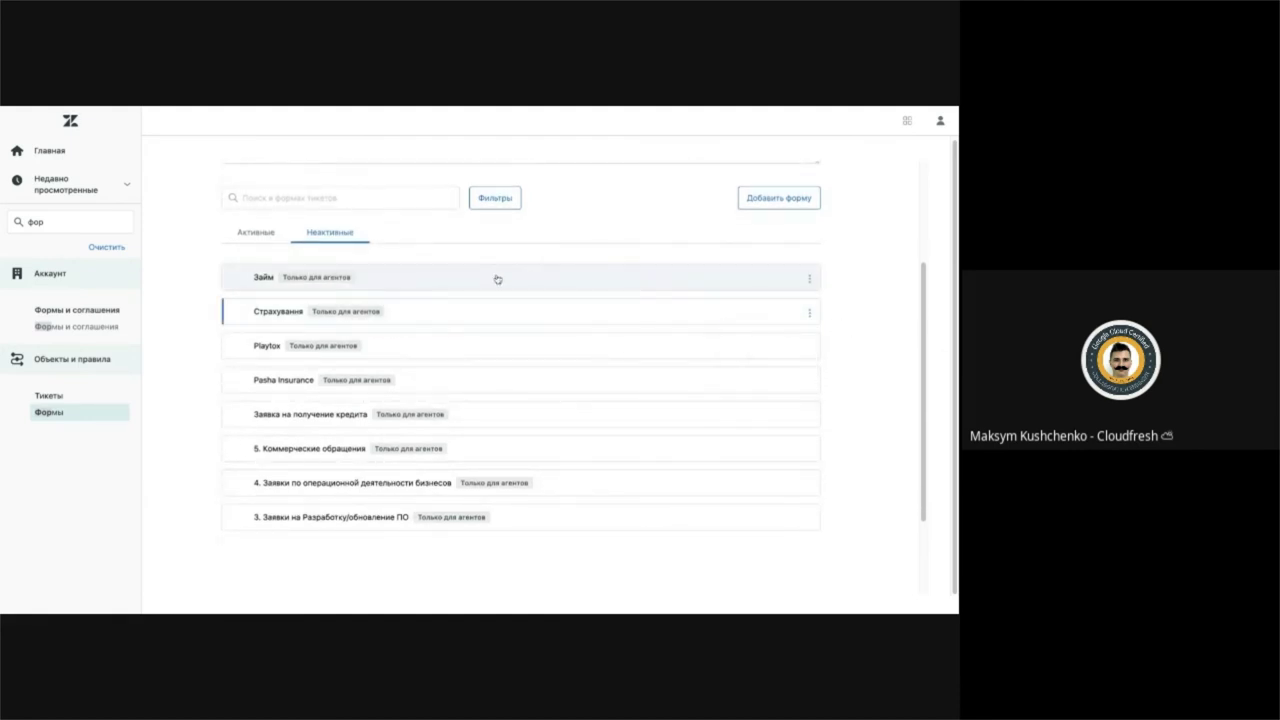
scroll(497, 280, "down", 1)
scroll(497, 279, "down", 1)
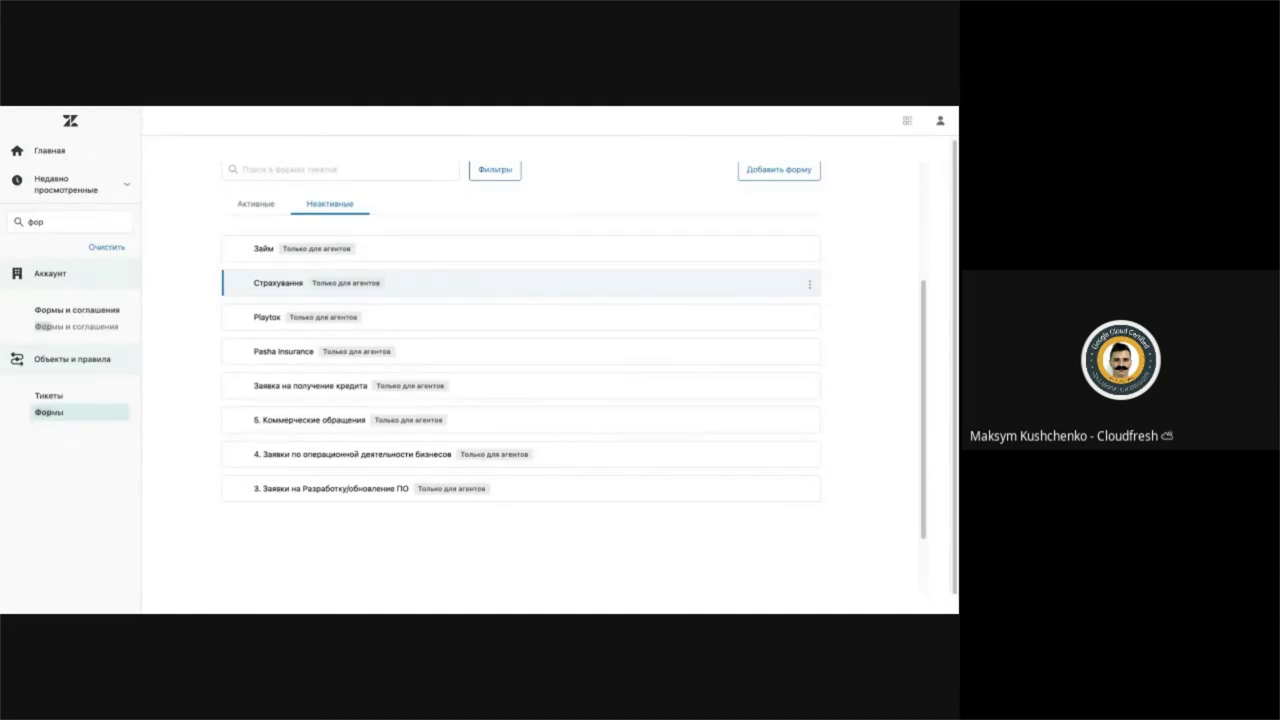
scroll(508, 231, "up", 3)
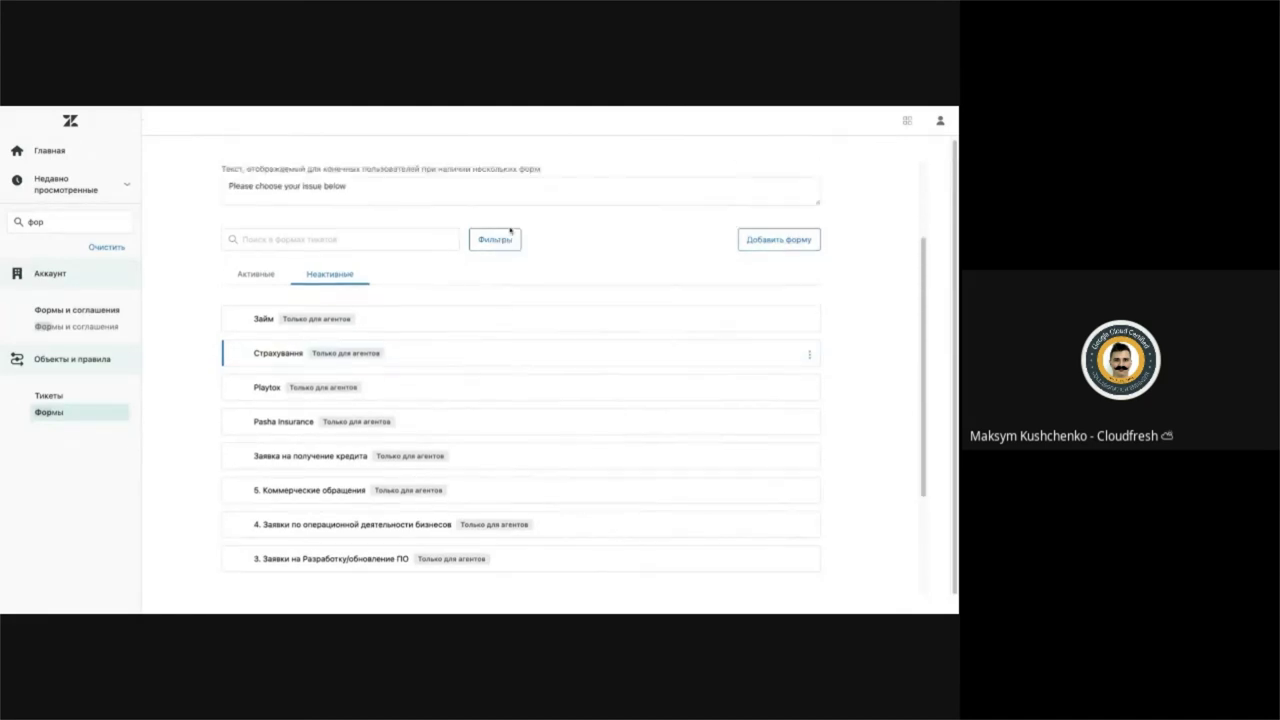
scroll(507, 231, "down", 5)
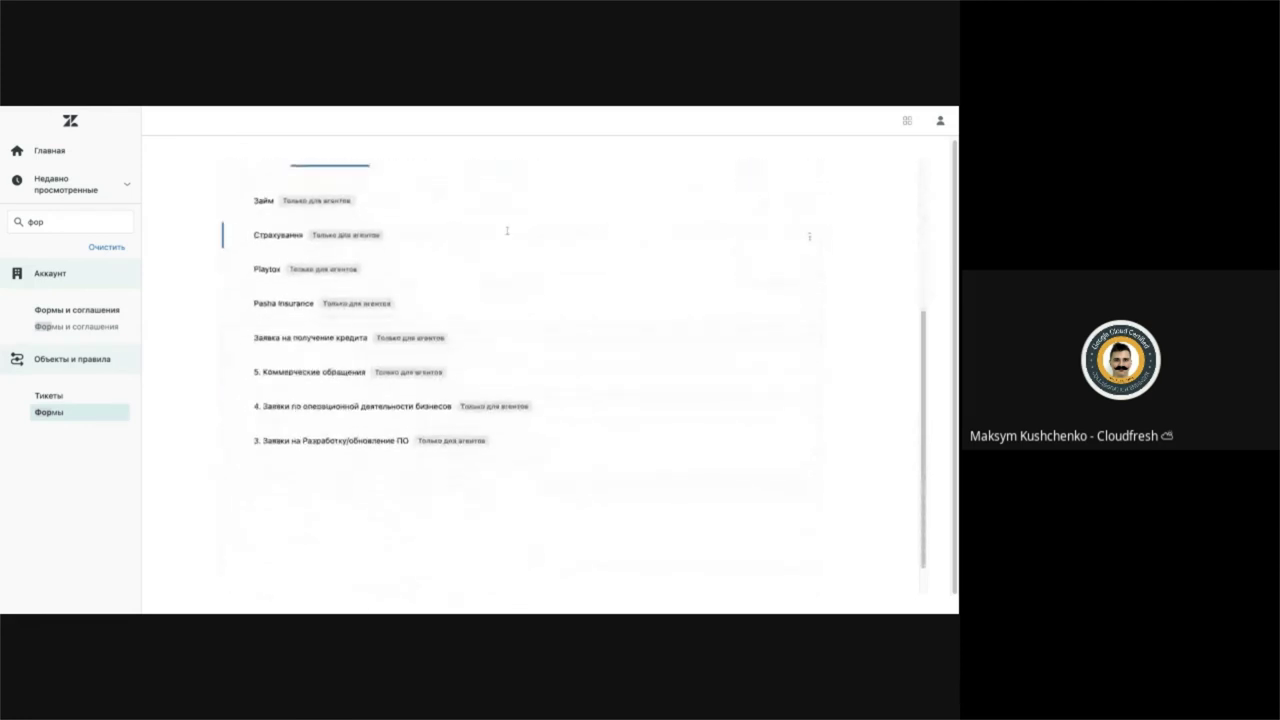
scroll(416, 236, "up", 2)
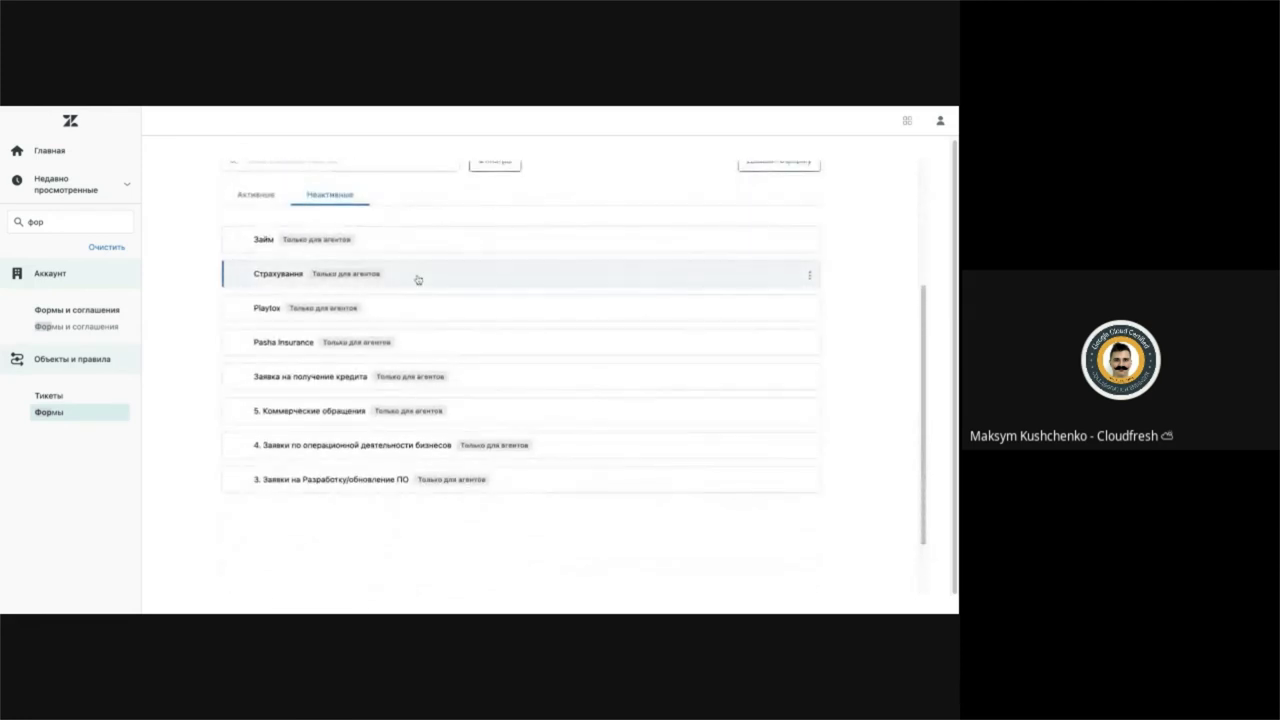